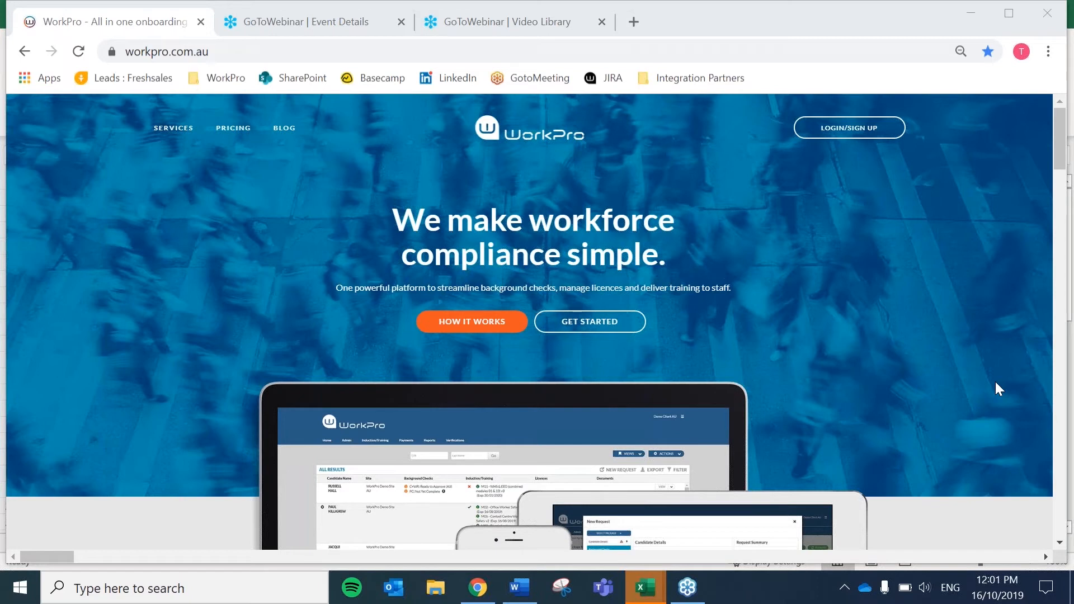
# - Sign in to the WorkPro client account with the autofilled credentials to reach All Results
pyautogui.click(851, 134)
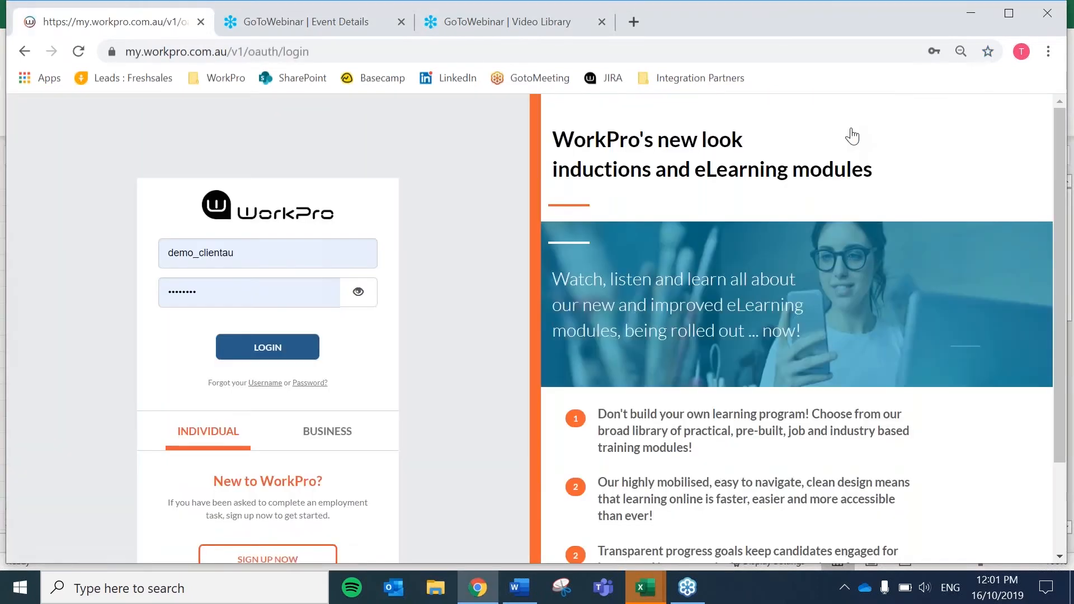
pyautogui.click(280, 356)
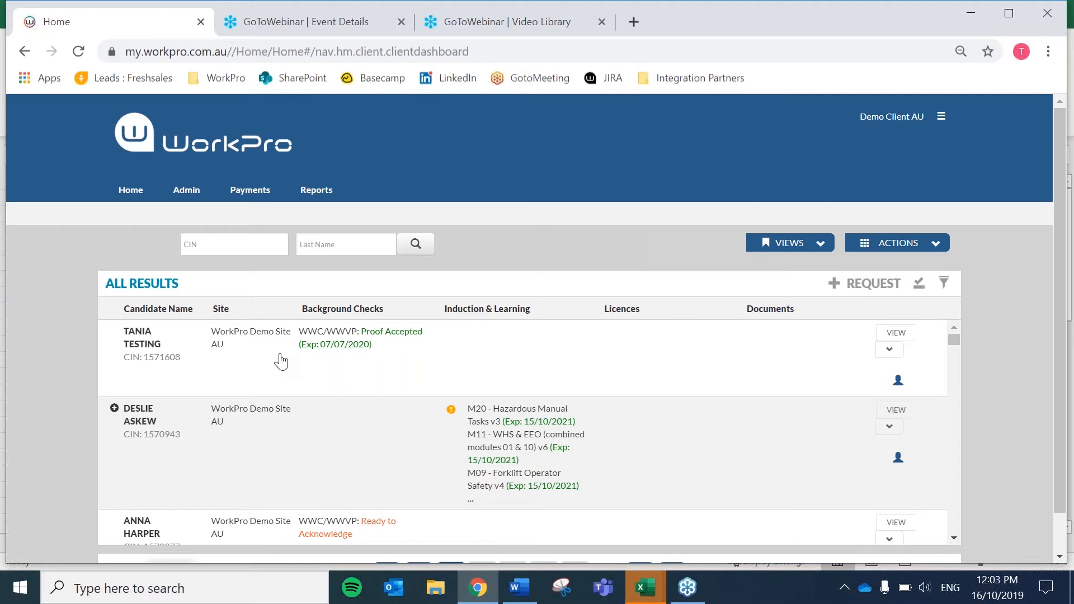
# - Start a + REQUEST for a new candidate and enter the candidate's full name and e-mail address
pyautogui.click(853, 286)
pyautogui.click(418, 339)
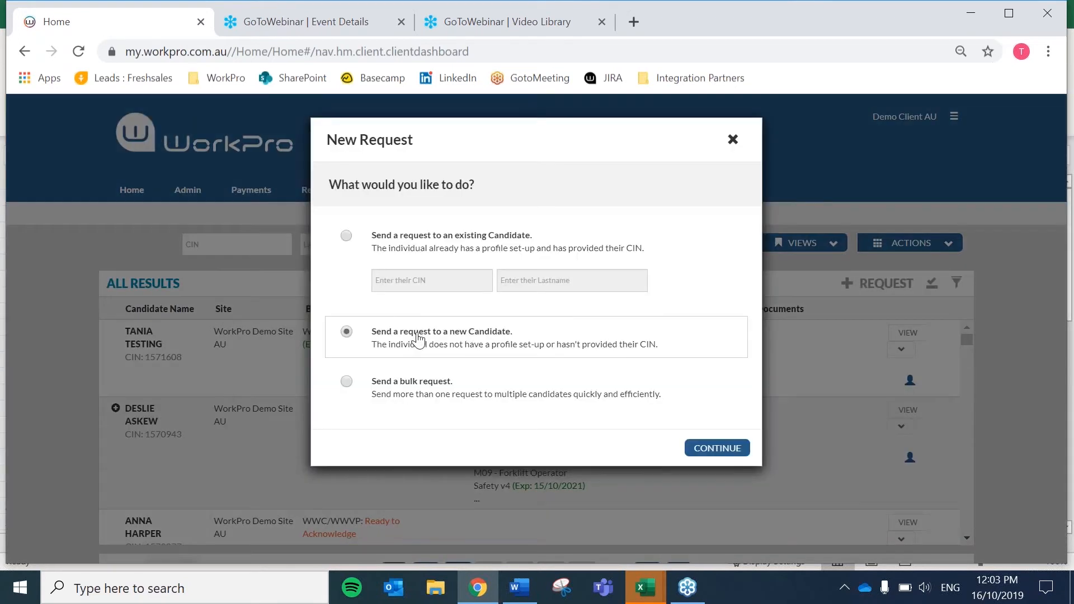
pyautogui.click(703, 452)
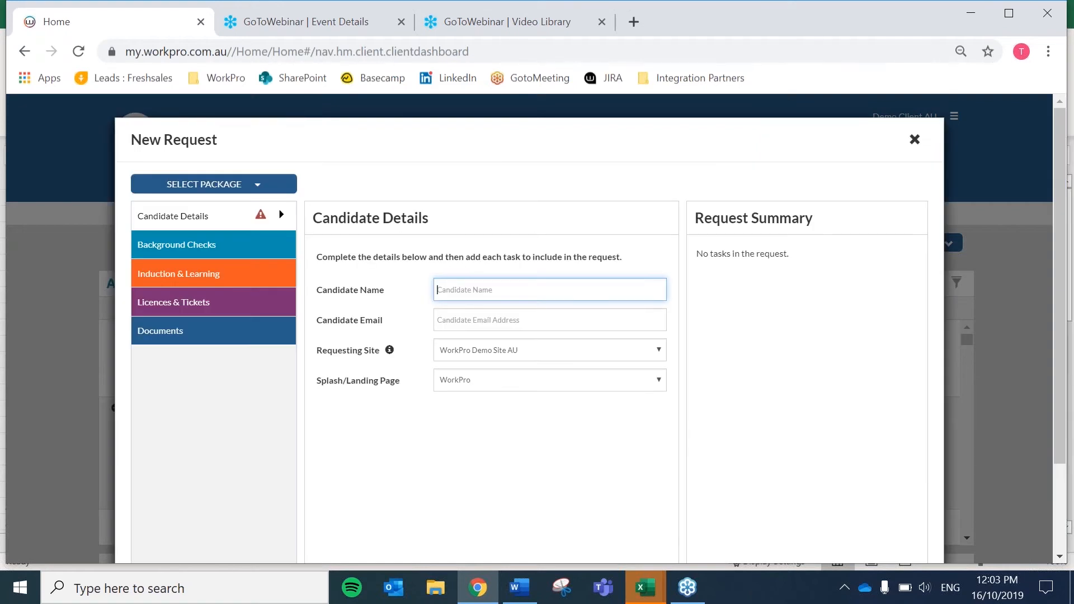
pyautogui.press('Tab')
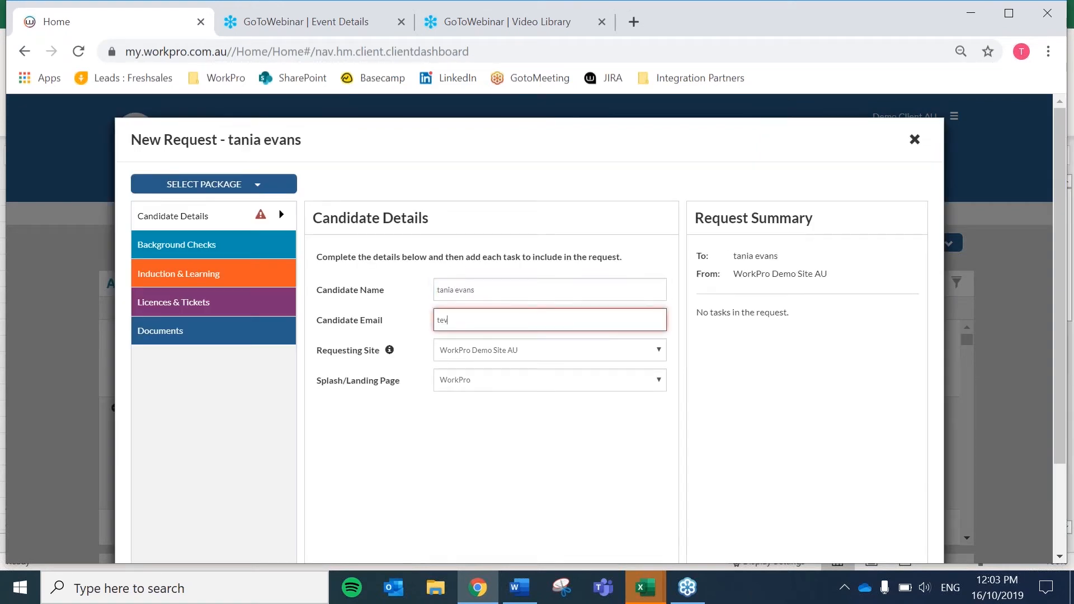
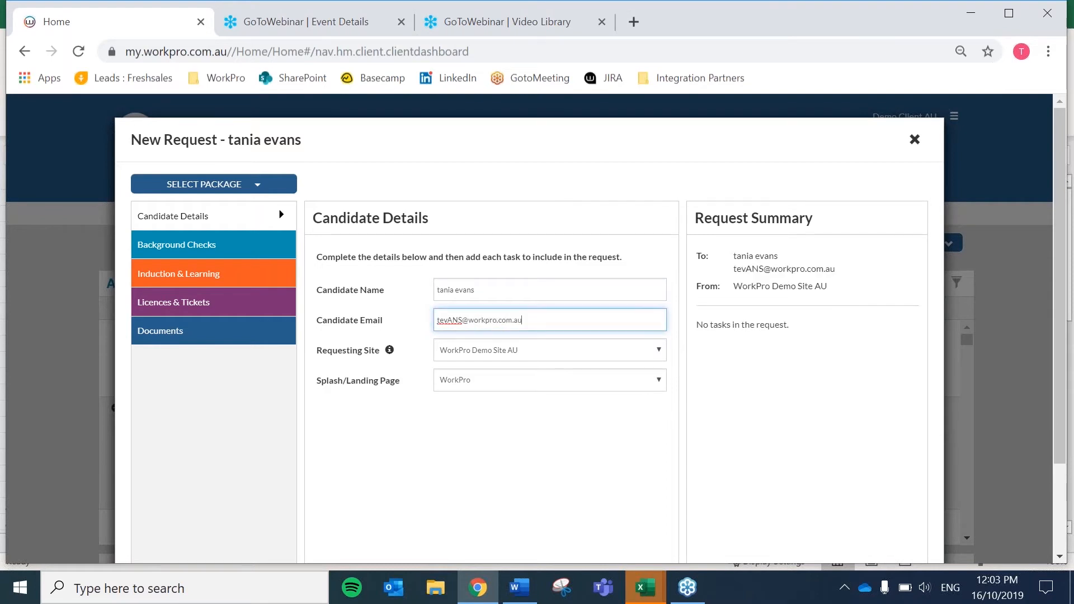
# - Add the Australian Police Check with individual paying set to NO and having a role set to YES
pyautogui.click(163, 247)
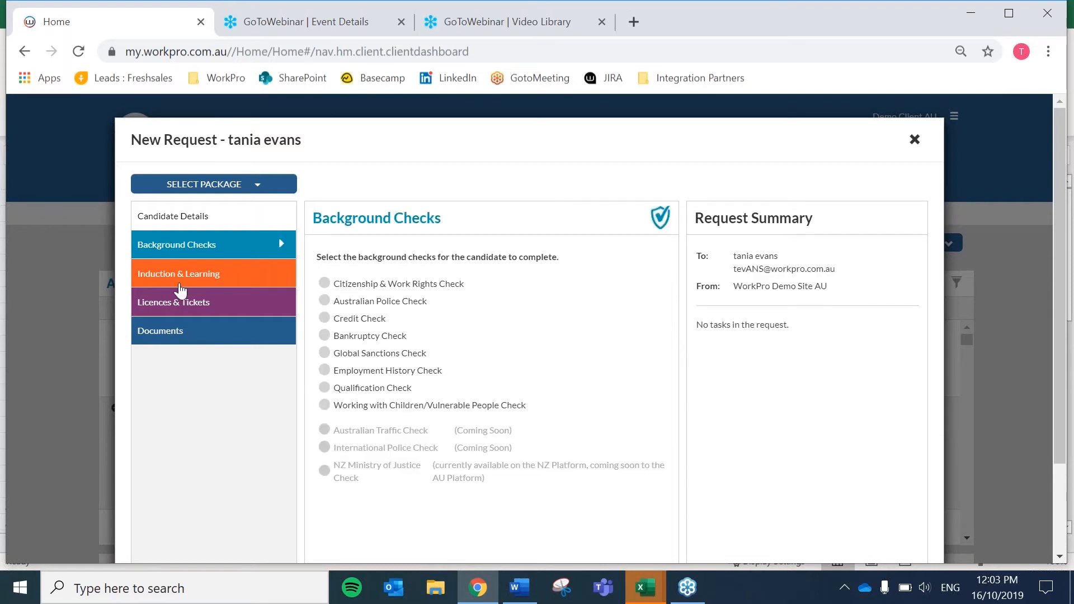
pyautogui.click(393, 305)
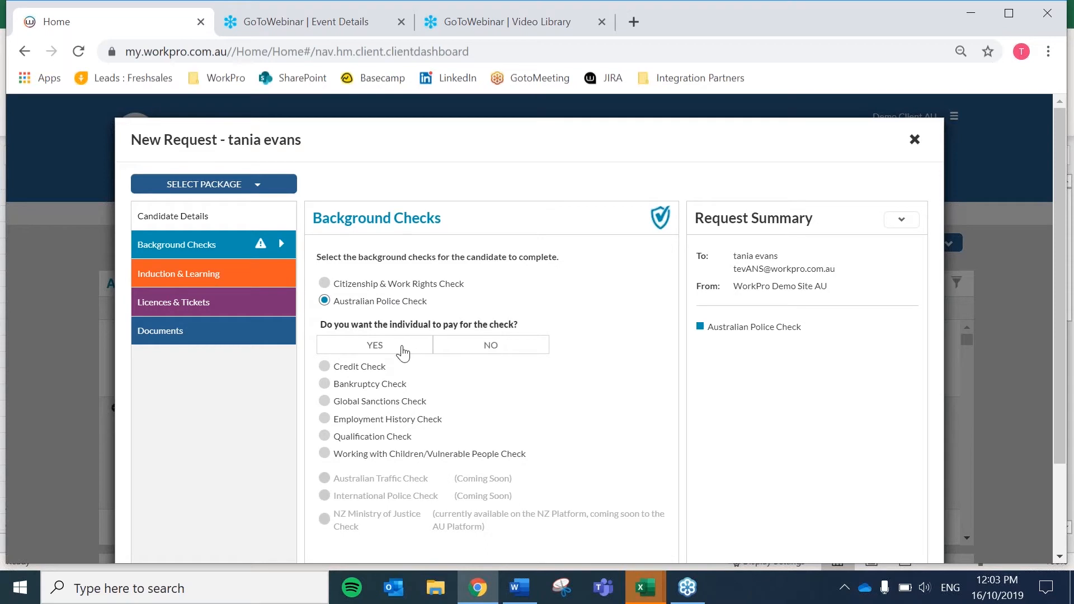
pyautogui.click(497, 352)
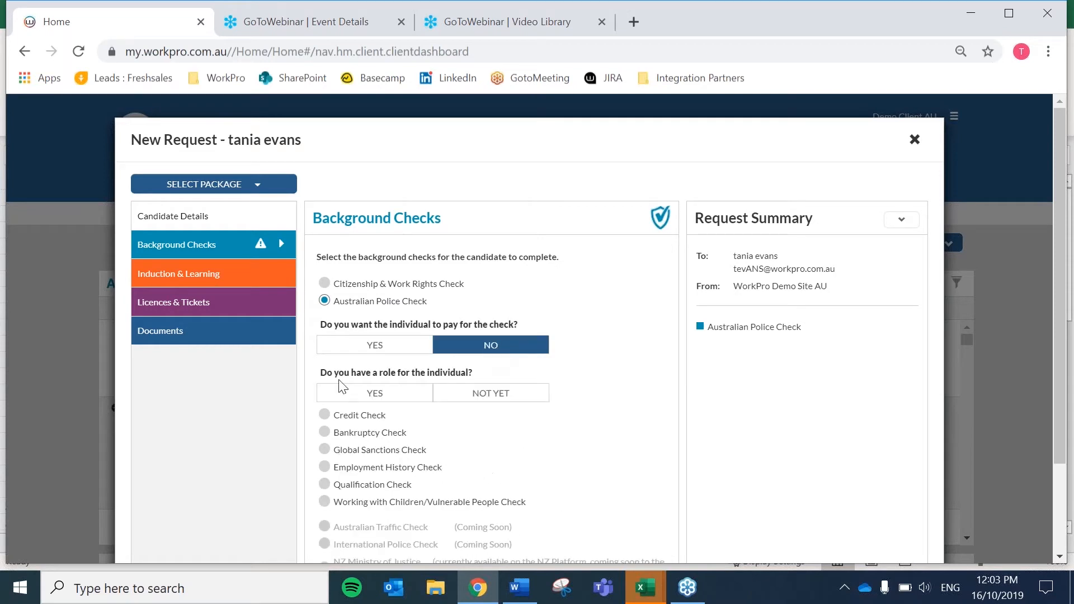
pyautogui.click(383, 402)
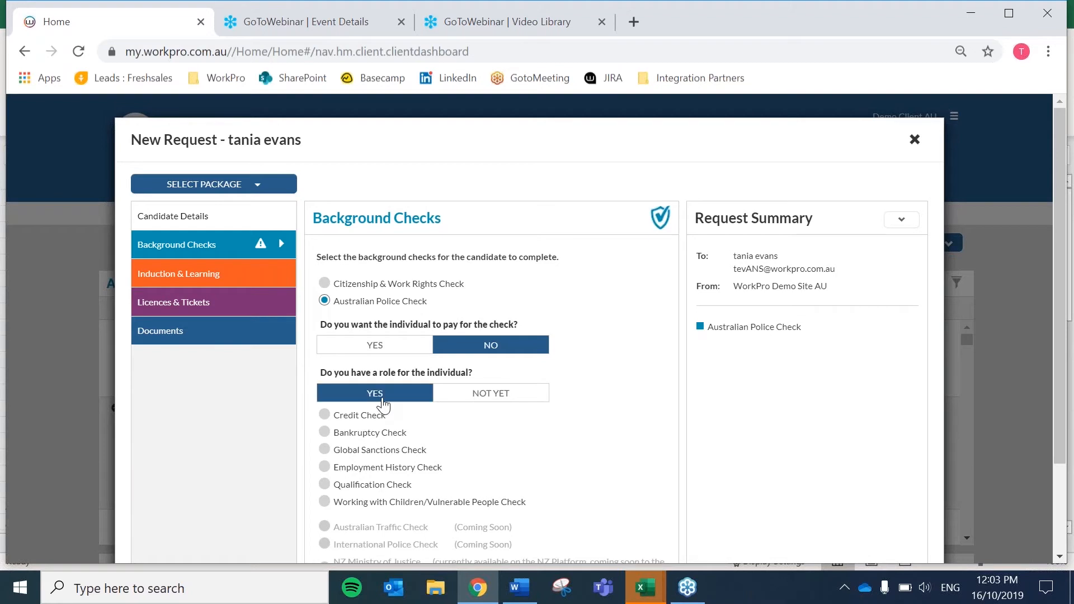
pyautogui.scroll(-3, 561, 419)
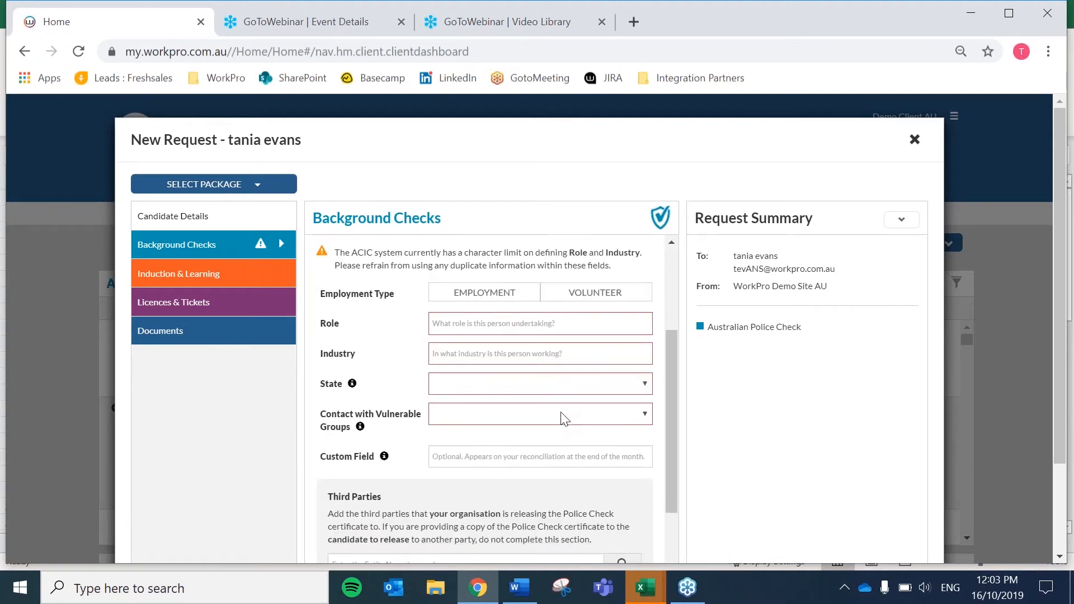
# - Choose EMPLOYMENT, with role 'testing' and industry 'transport and logistics'
pyautogui.click(484, 302)
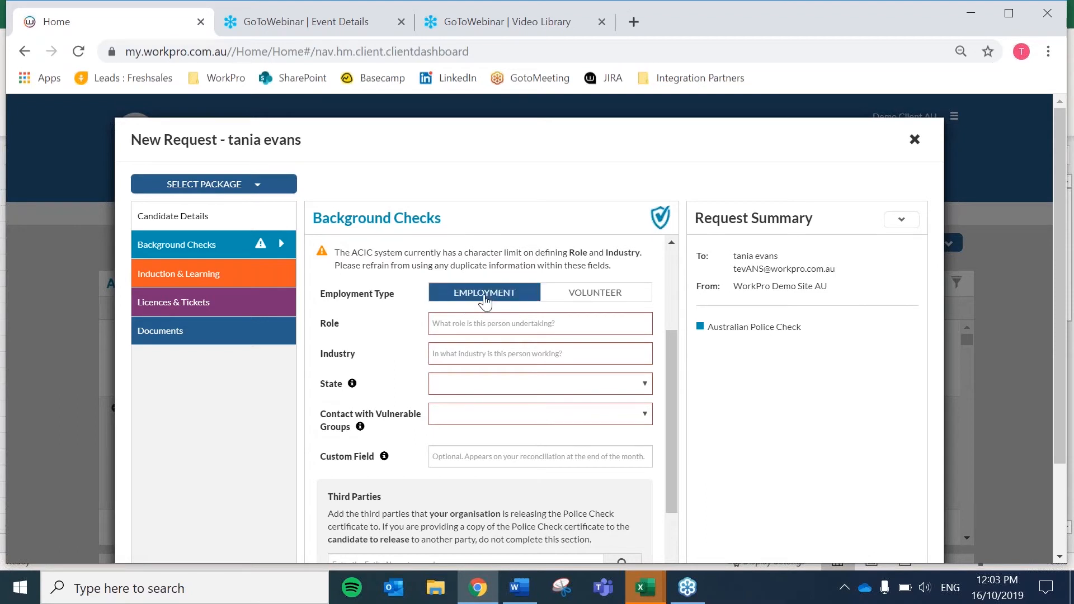
pyautogui.click(485, 325)
pyautogui.write('testing')
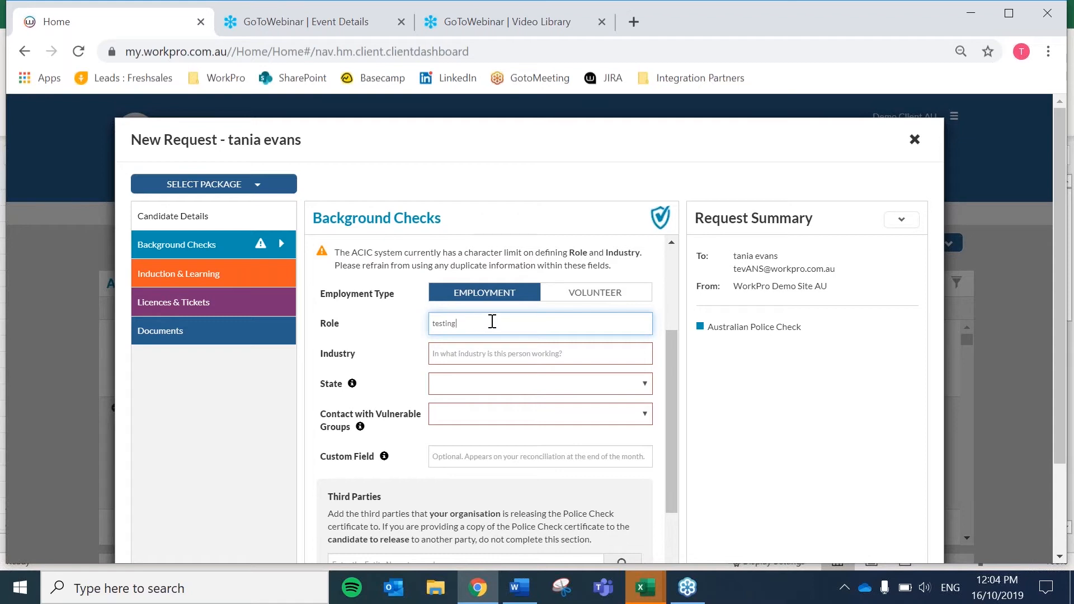
pyautogui.click(491, 354)
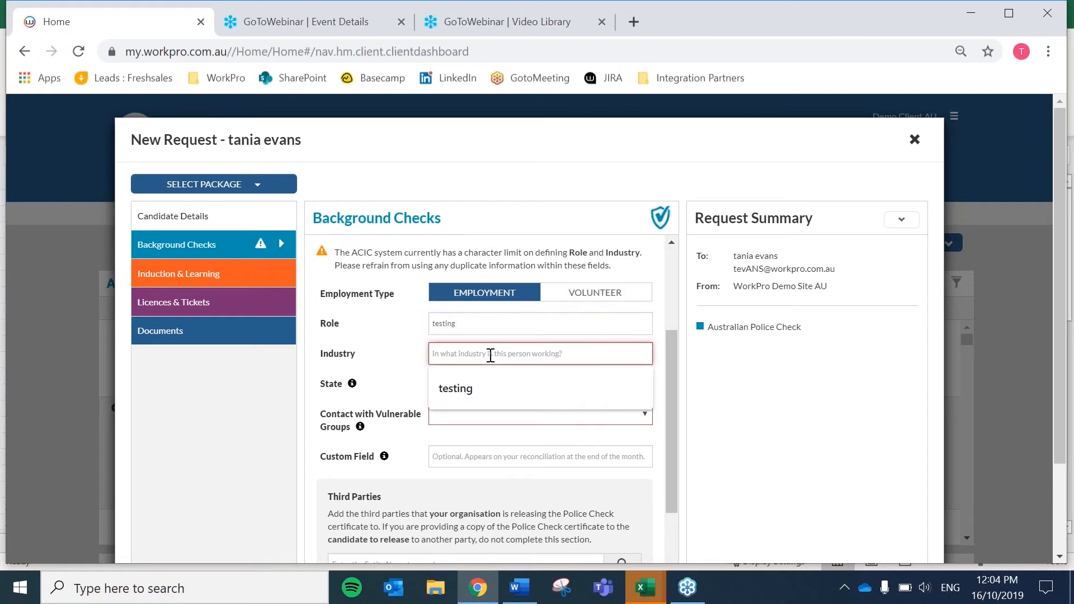
pyautogui.write('transport and logistics')
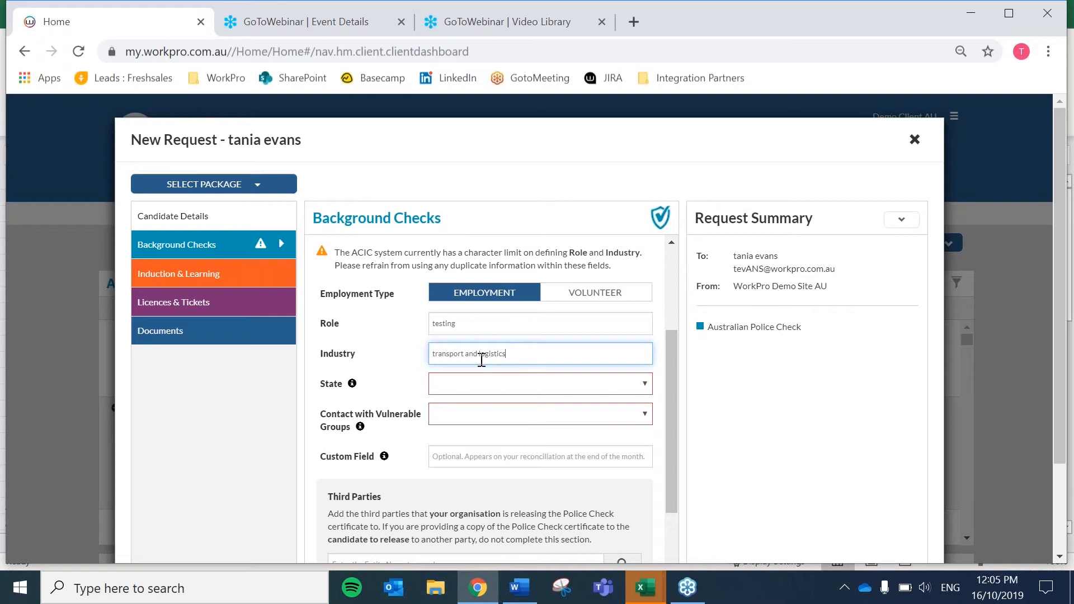
# - Set the state to ACT and contact with vulnerable groups to Supervised contact
pyautogui.click(464, 384)
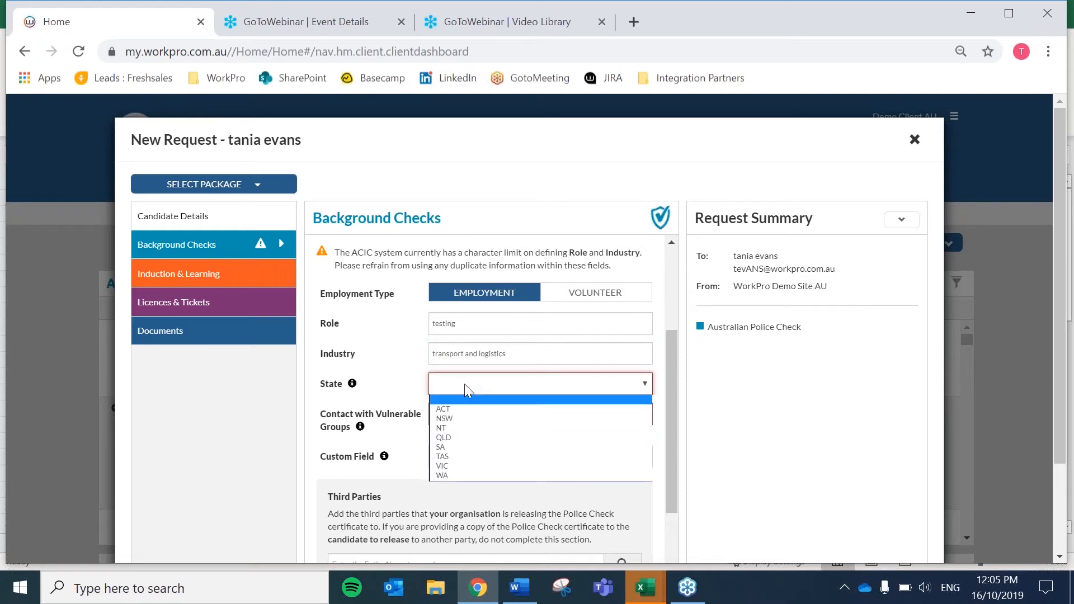
pyautogui.click(448, 409)
pyautogui.click(459, 415)
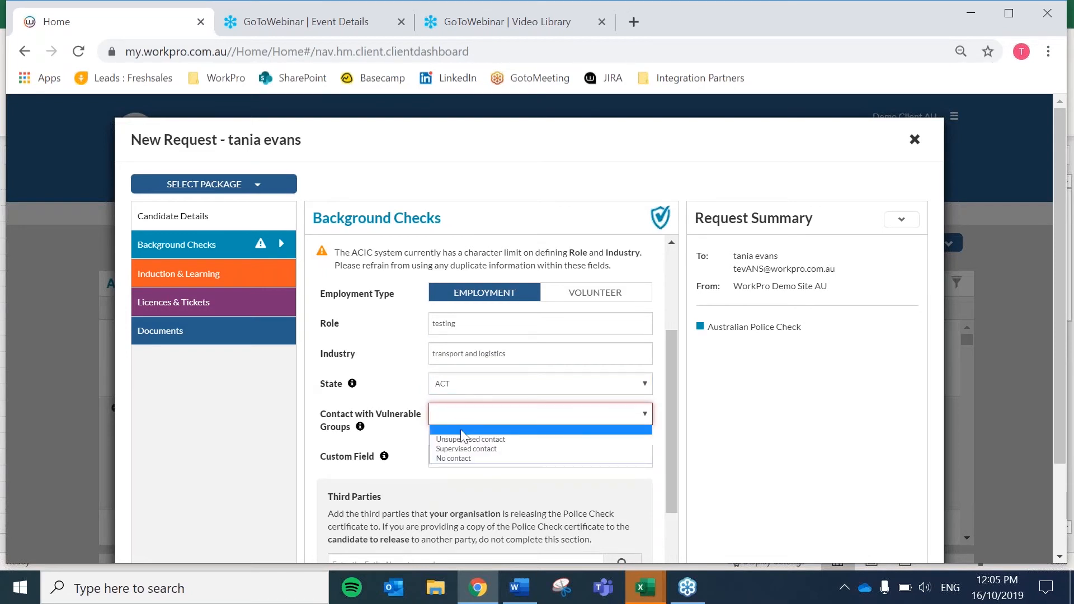
pyautogui.click(467, 449)
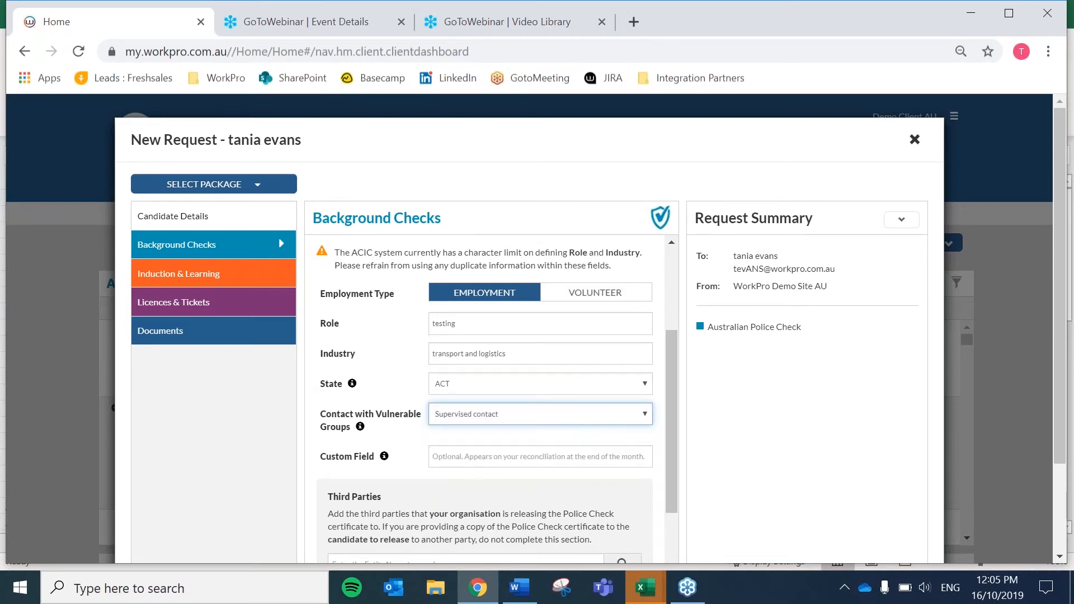
pyautogui.scroll(-2, 436, 378)
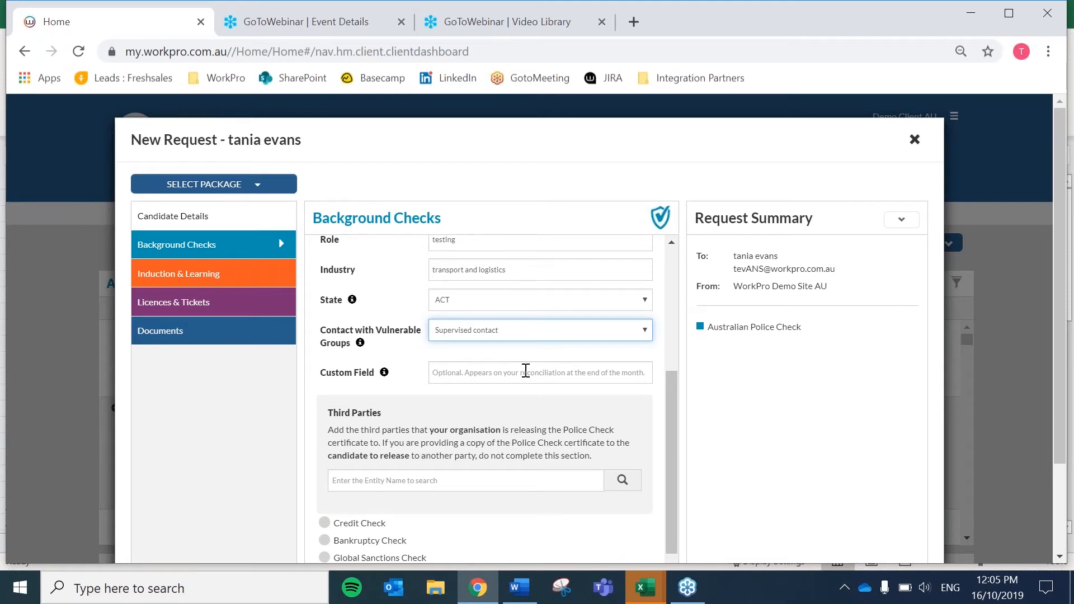
pyautogui.scroll(-2, 525, 371)
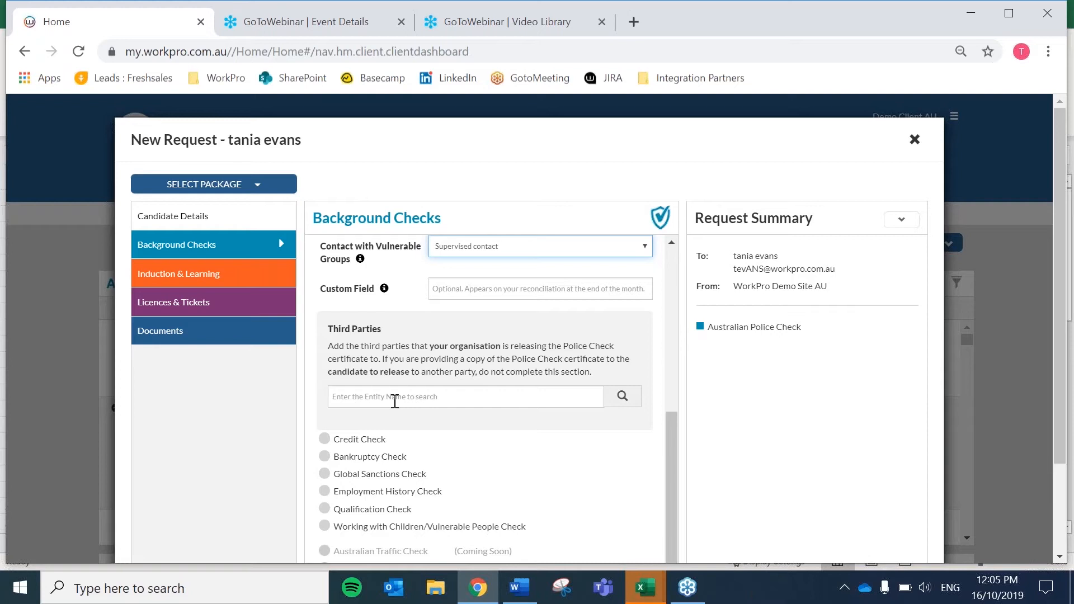
# - Search 'cooa cola' and add THE COCA-COLA COMPANY PTY LTD as a third party
pyautogui.click(395, 402)
pyautogui.write('c')
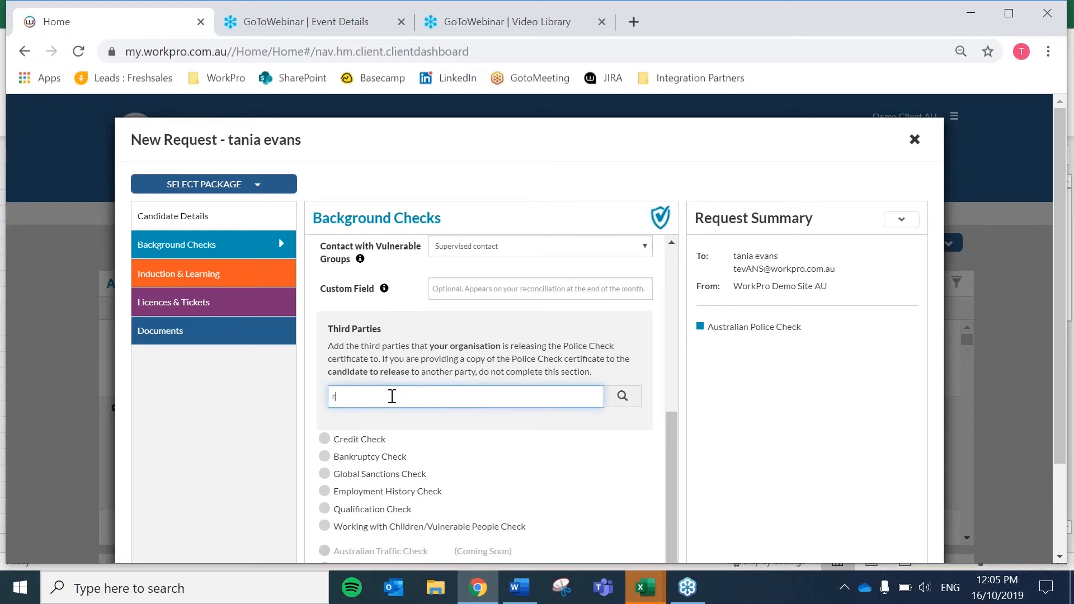
pyautogui.write('ooa cola')
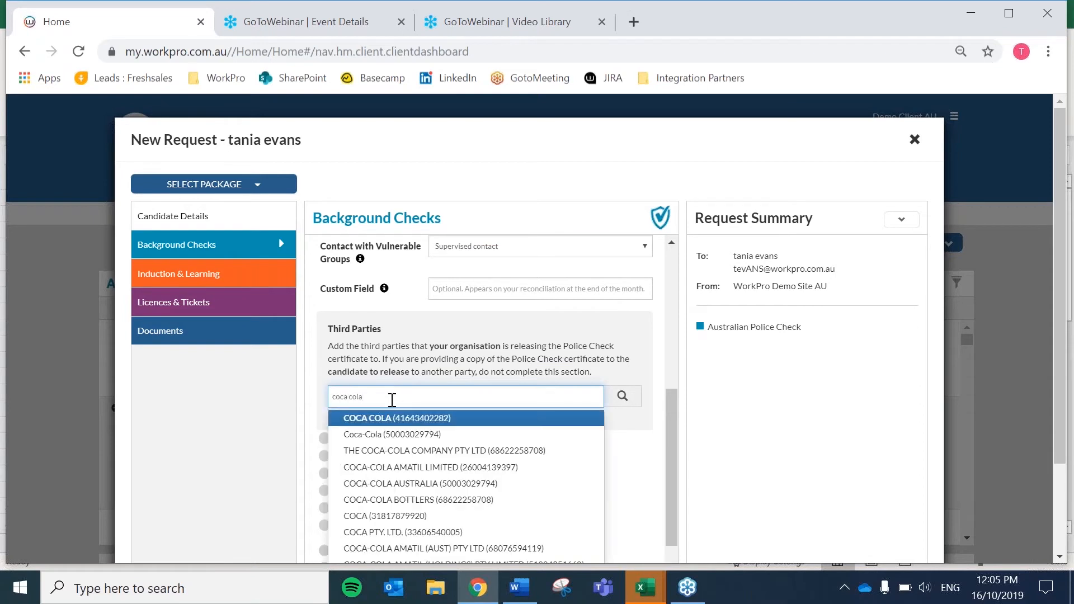
pyautogui.click(442, 451)
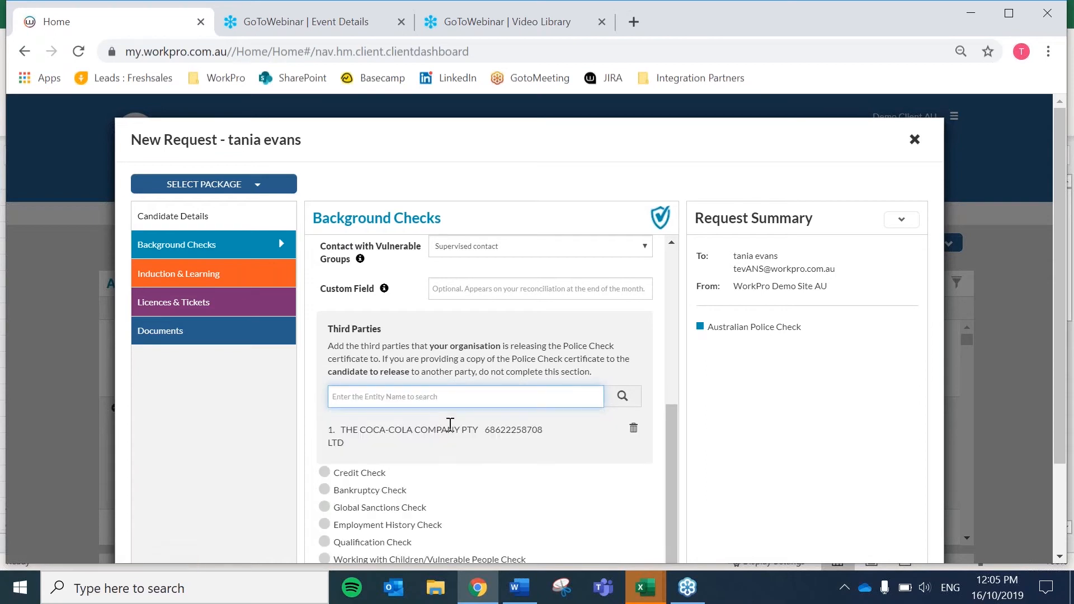
pyautogui.scroll(-1, 549, 465)
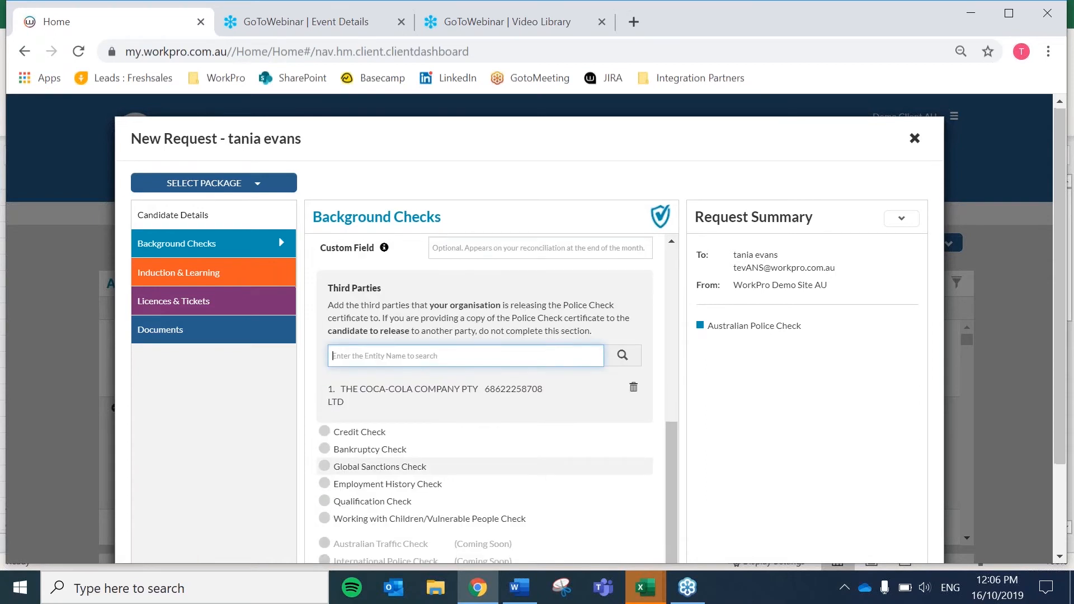
pyautogui.scroll(-2, 560, 481)
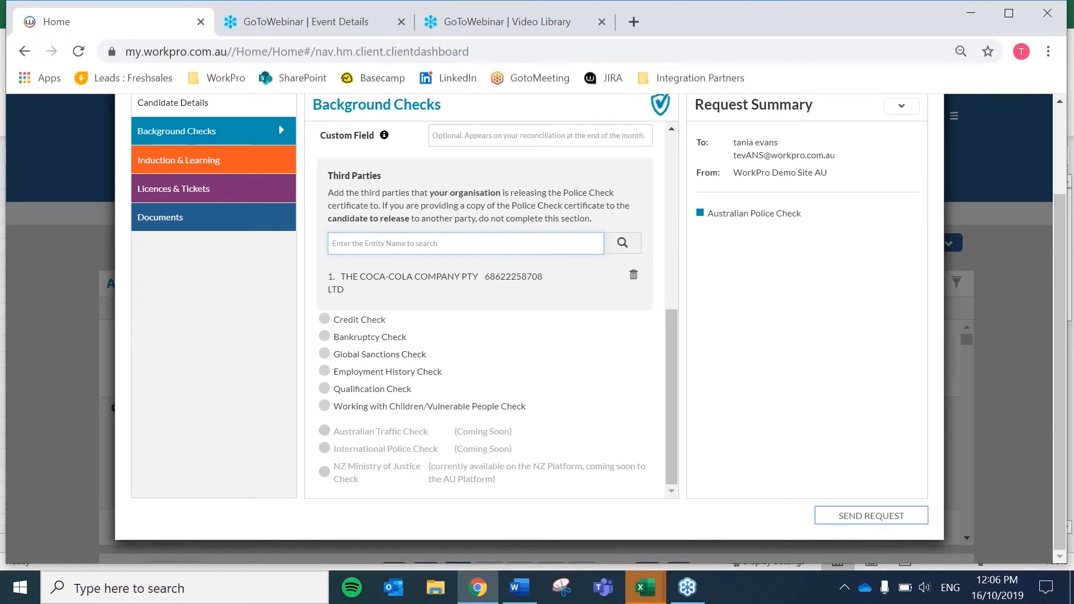
# - Send the police check request, dismiss the confirmation, and go to Track Requests
pyautogui.click(867, 522)
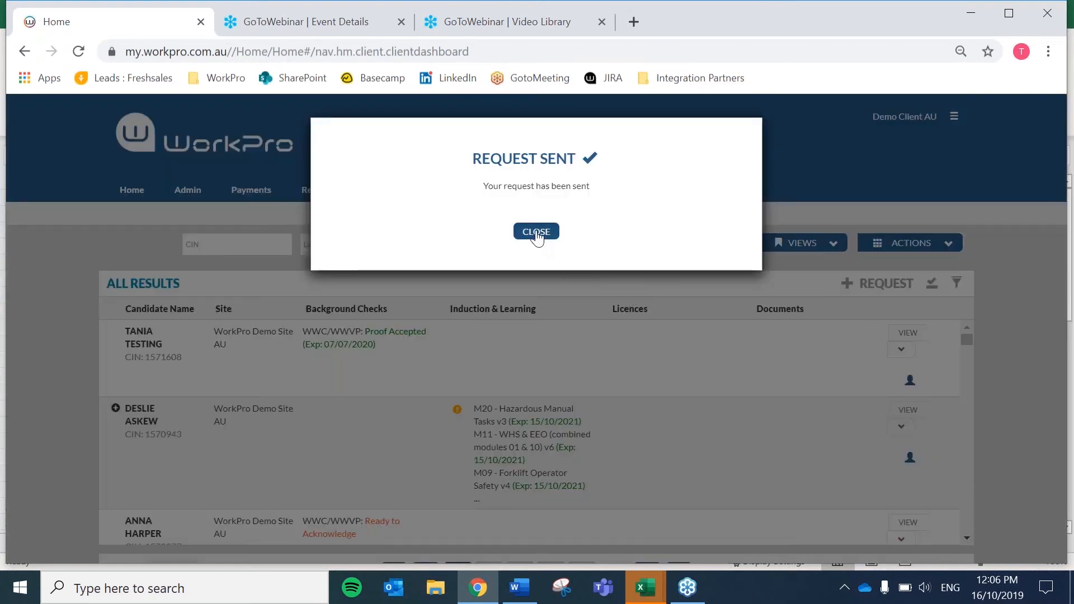
pyautogui.click(536, 233)
pyautogui.click(936, 246)
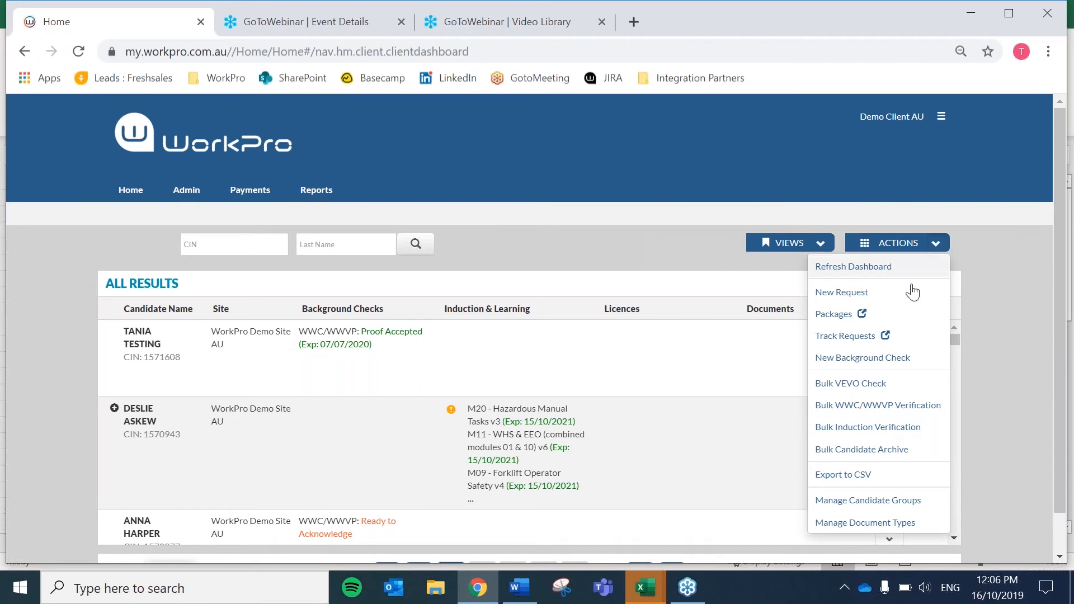
pyautogui.click(860, 338)
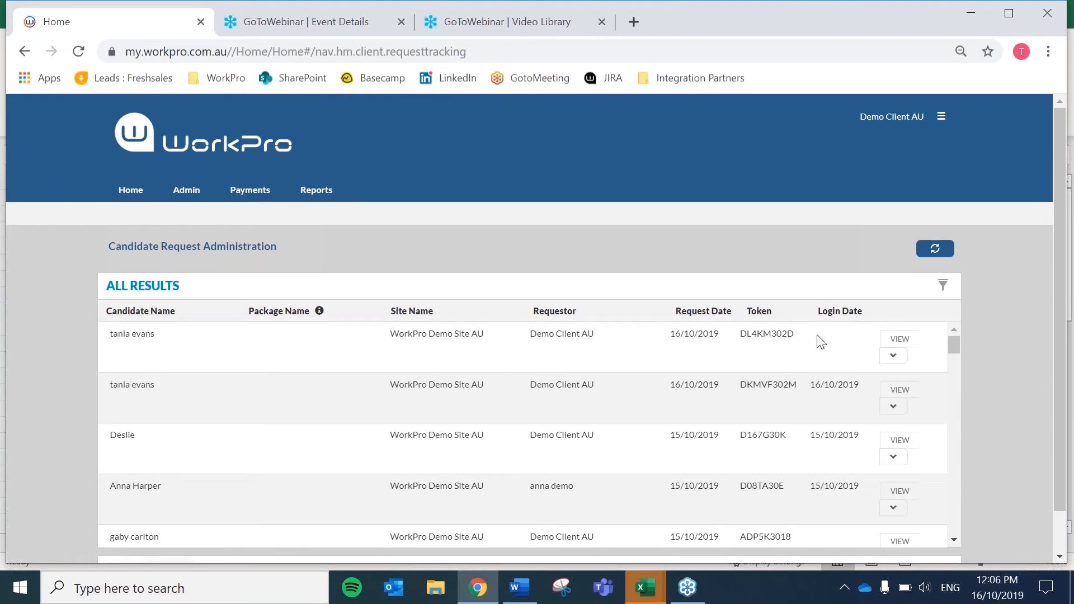
# - Copy the newest request's token, then log out of the client account
pyautogui.moveTo(738, 334); pyautogui.dragTo(794, 333)
pyautogui.rightClick(777, 333)
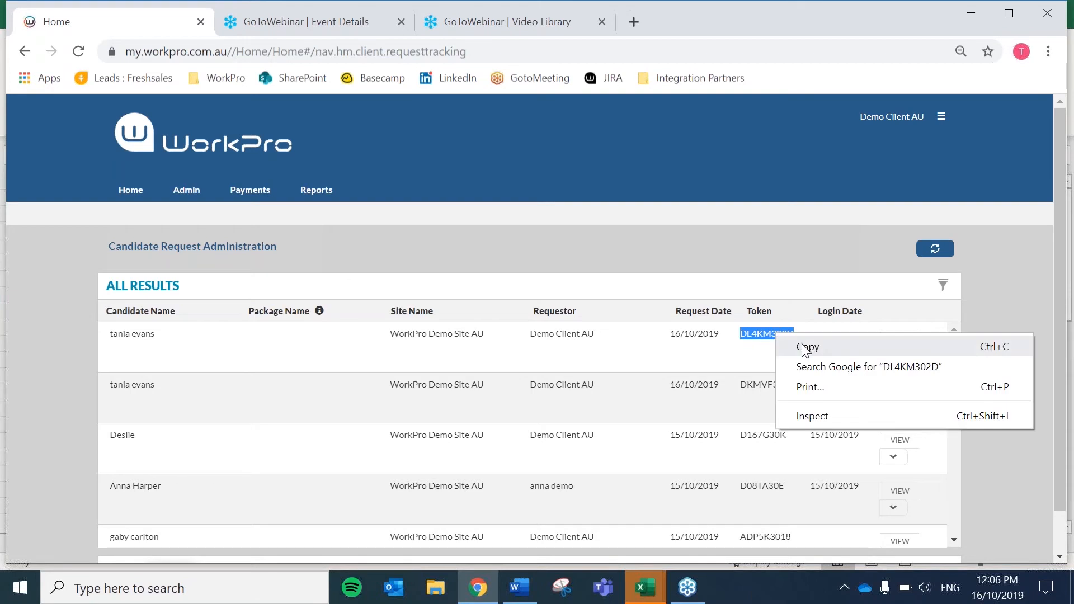
pyautogui.click(810, 348)
pyautogui.click(777, 333)
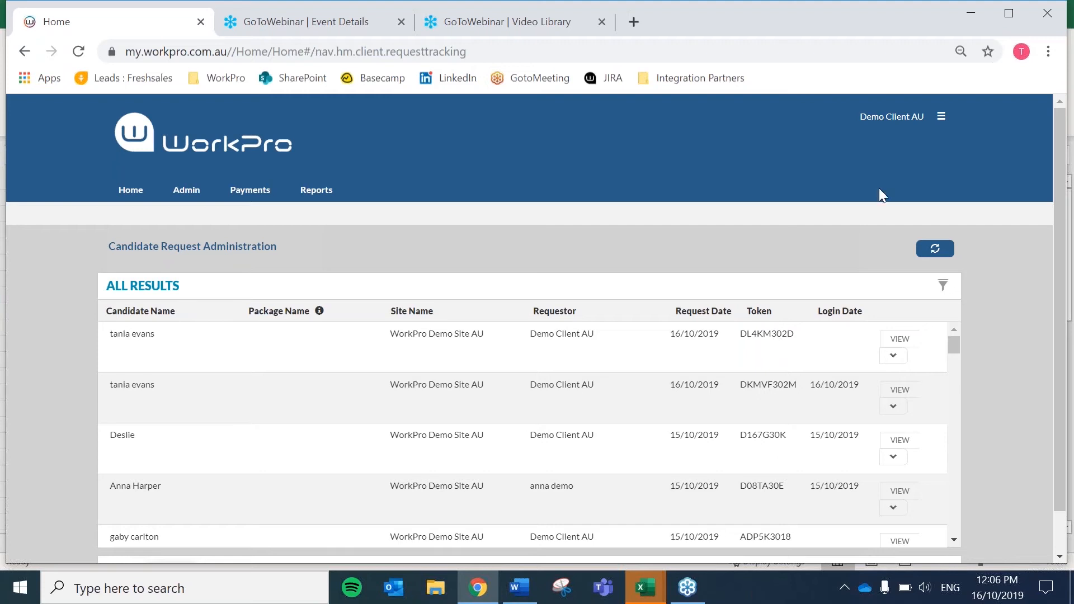
pyautogui.click(941, 122)
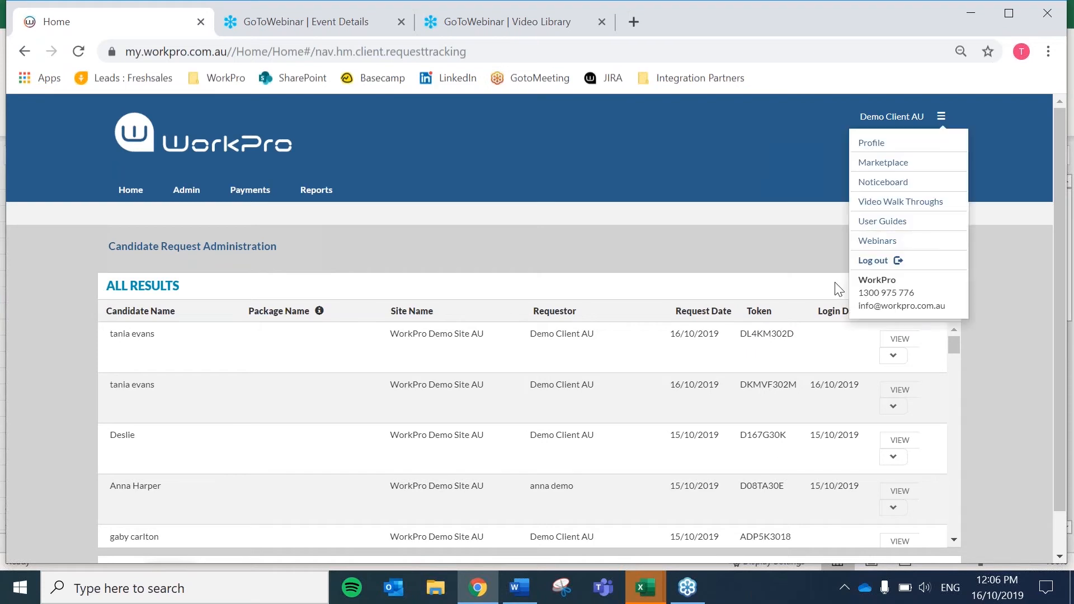
pyautogui.click(873, 264)
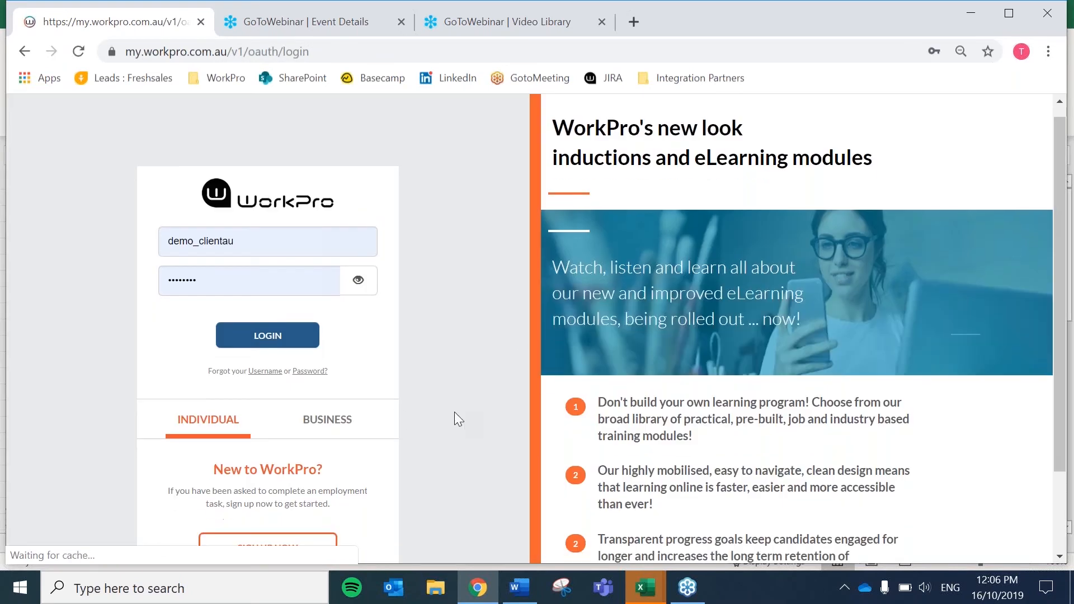
# - On the SIGN UP NOW form, enter the candidate's first name, last name and e-mail address
pyautogui.click(267, 541)
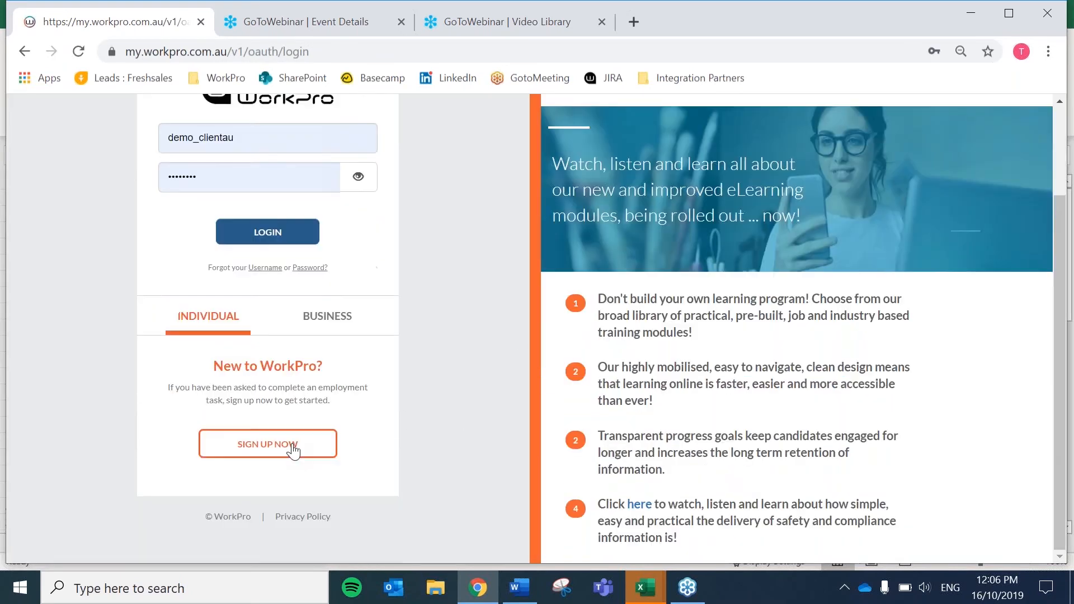
pyautogui.click(216, 161)
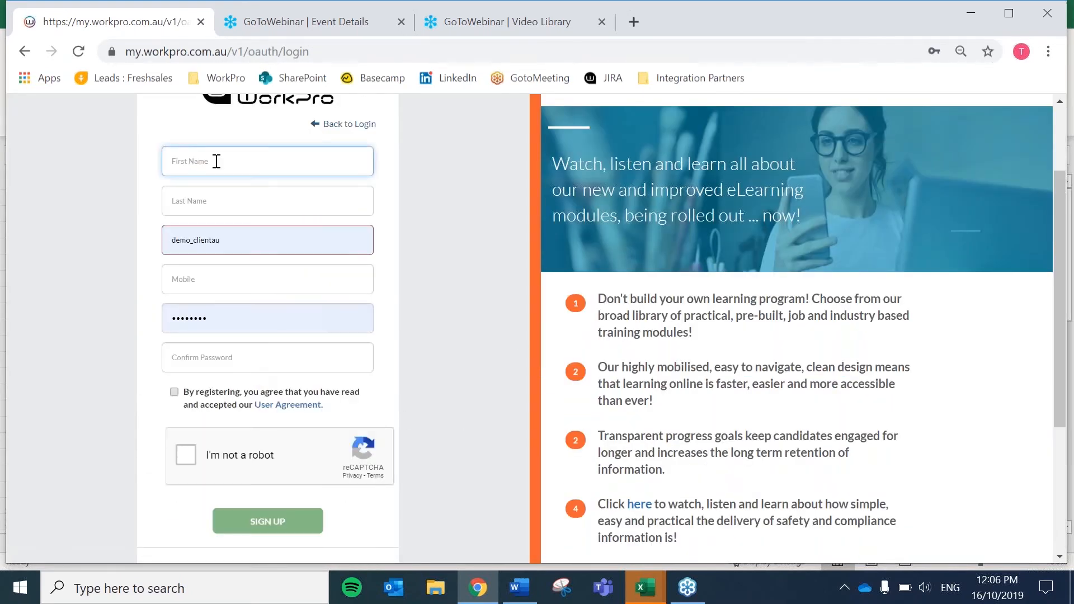
pyautogui.press('Tab')
pyautogui.press('Tab')
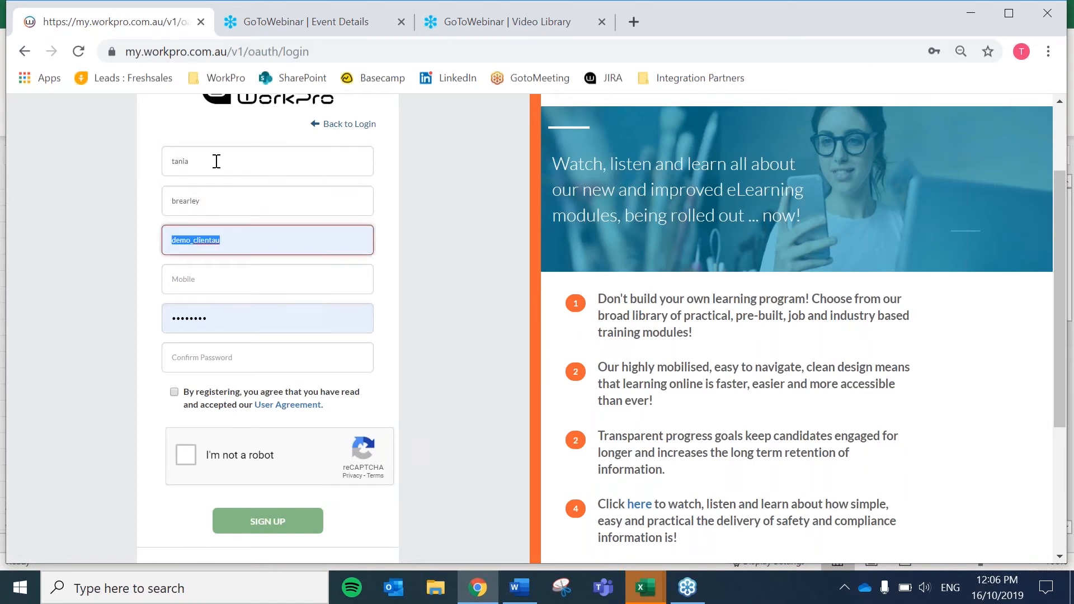
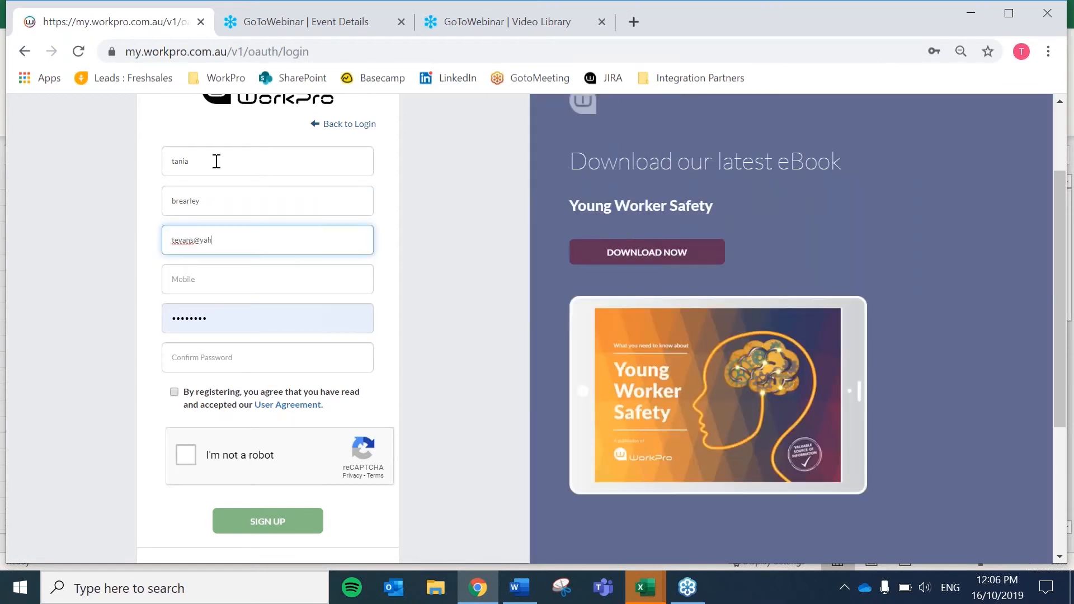
# - Enter the candidate's mobile number and matching passwords, then tick the agreement and reCAPTCHA boxes
pyautogui.click(232, 279)
pyautogui.write('098')
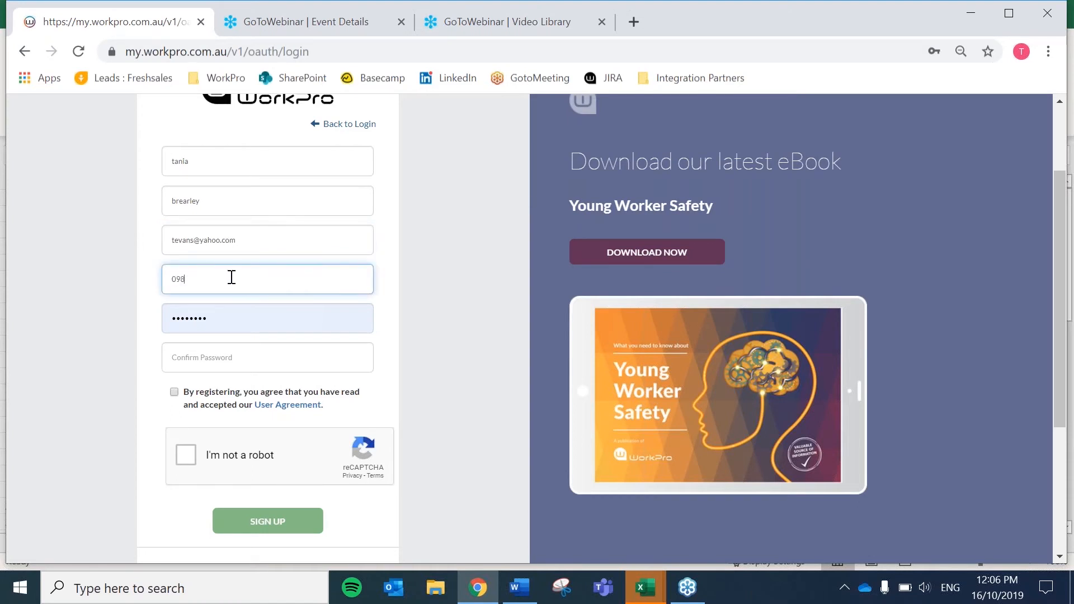
pyautogui.write('67567')
pyautogui.press('Tab')
pyautogui.write('•••••••••')
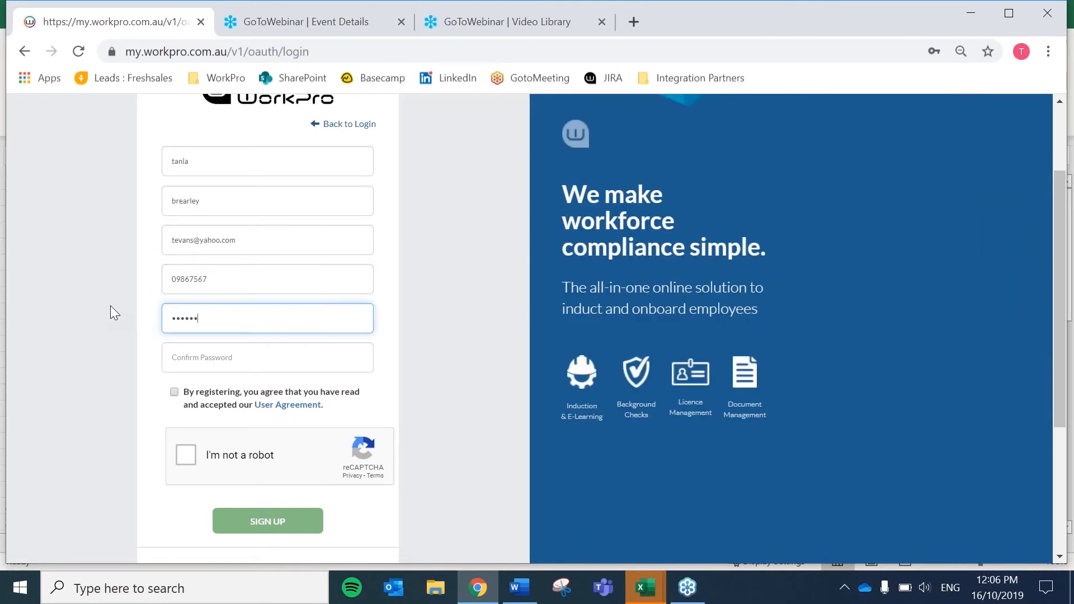
pyautogui.press('Tab')
pyautogui.write('•••••••••')
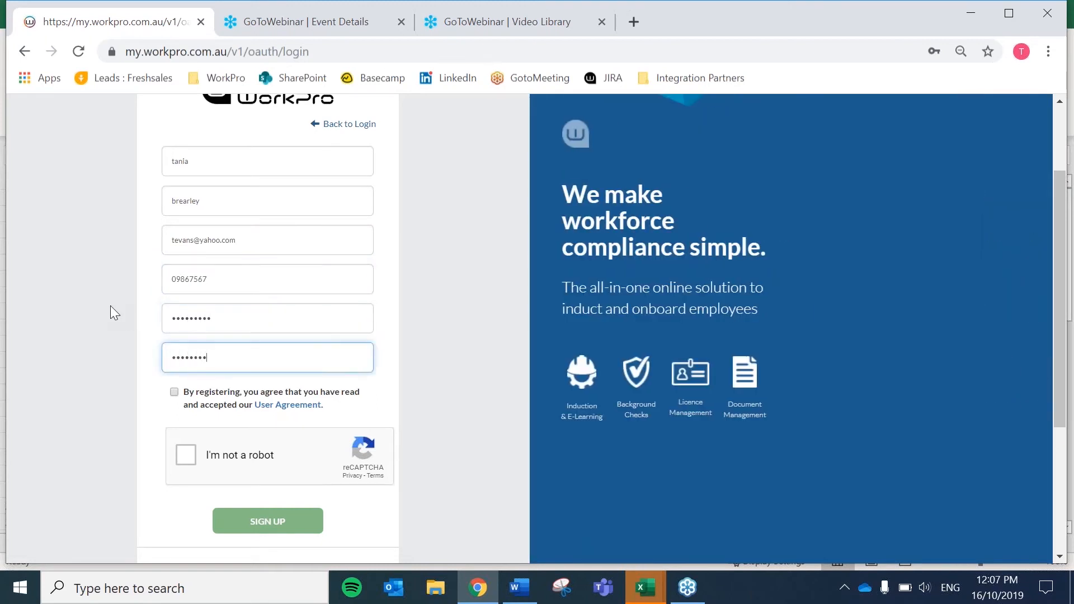
pyautogui.click(174, 391)
pyautogui.click(185, 455)
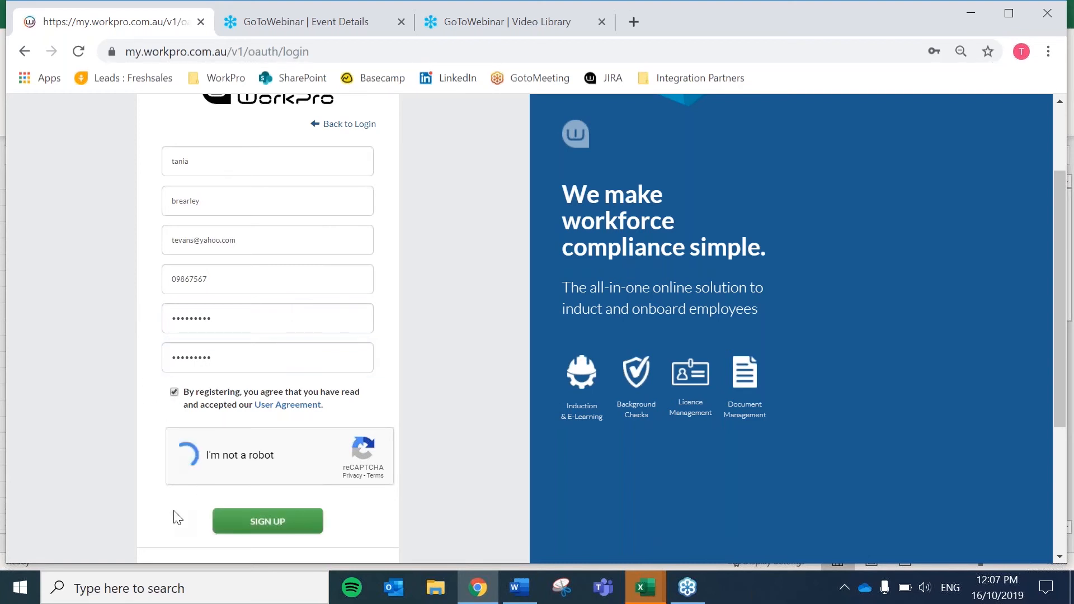
# - Submit the sign-up, replace the taken e-mail with a new address, redo reCAPTCHA and resubmit
pyautogui.click(263, 521)
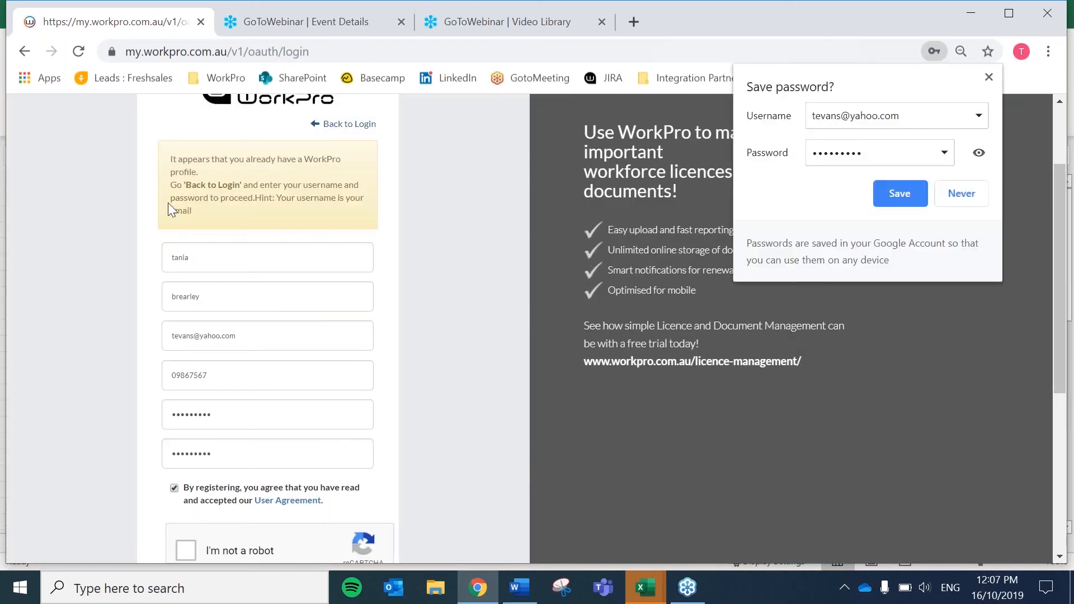
pyautogui.click(960, 196)
pyautogui.click(230, 267)
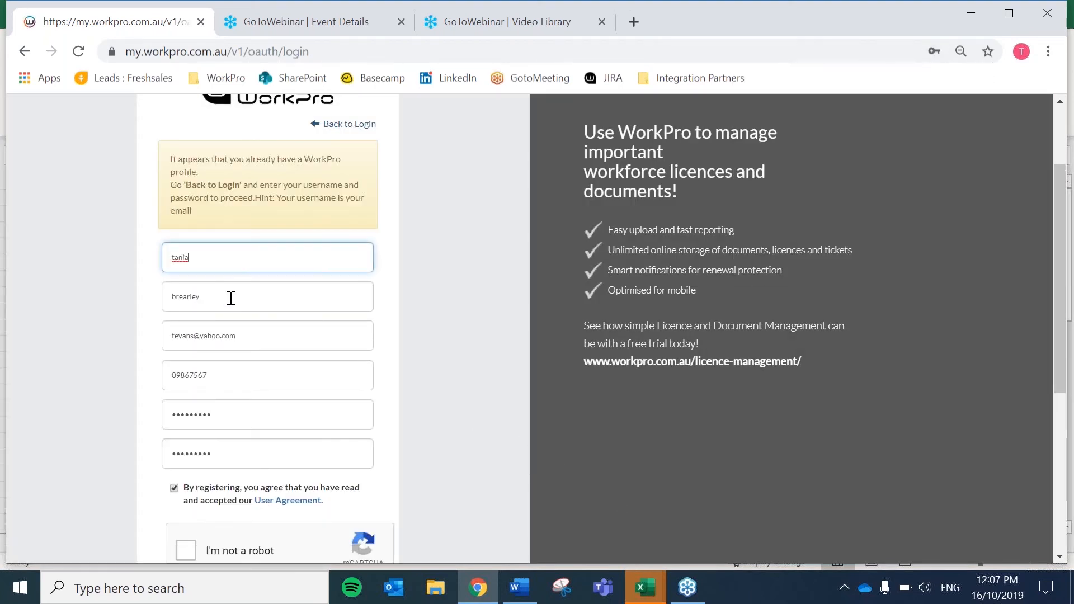
pyautogui.moveTo(256, 336); pyautogui.dragTo(161, 333)
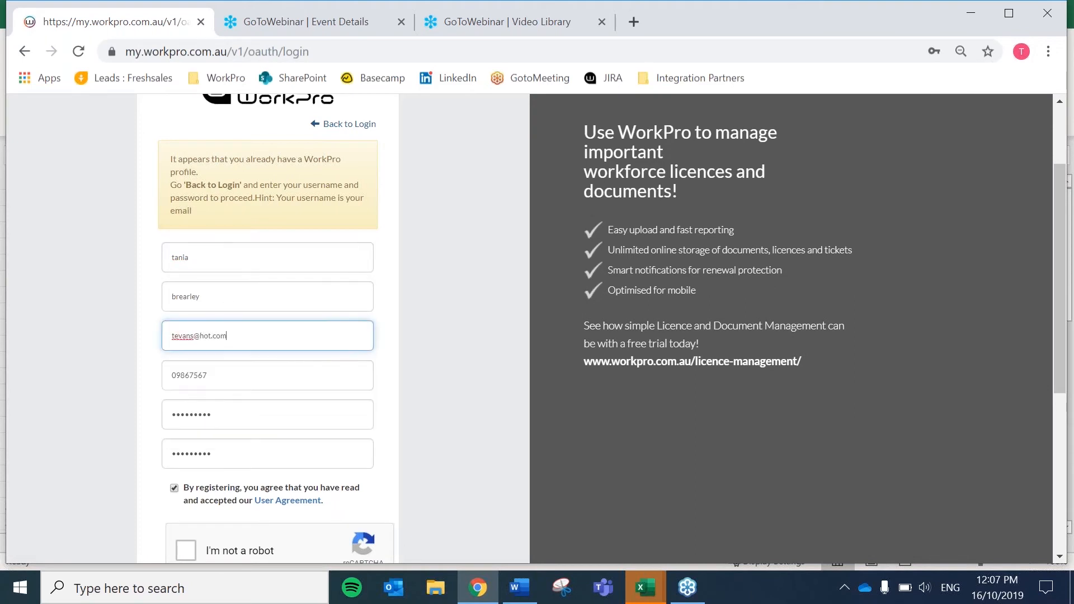
pyautogui.click(185, 551)
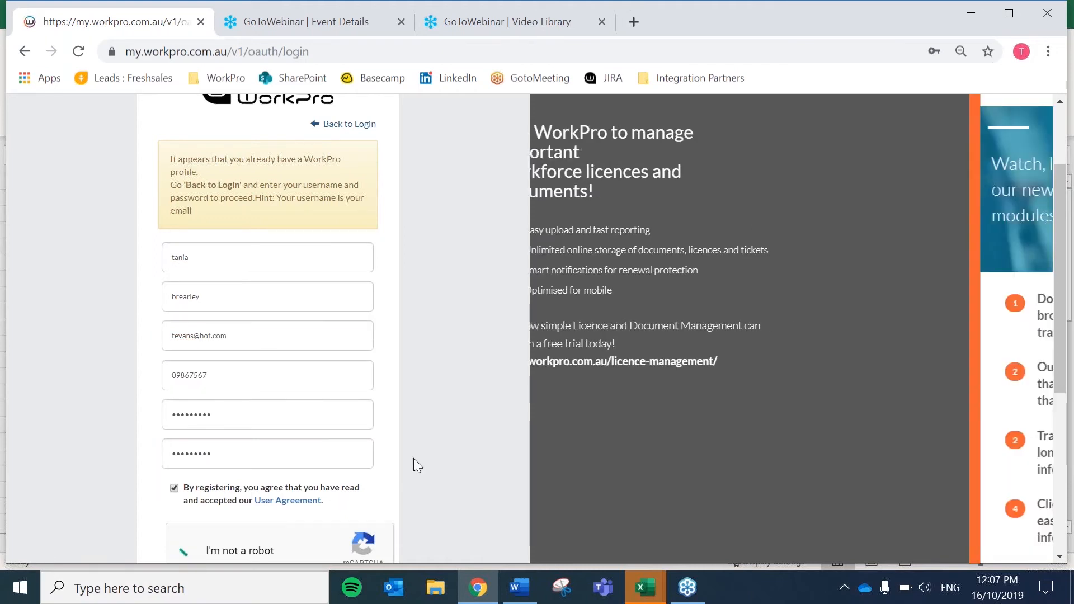
pyautogui.scroll(-3, 599, 449)
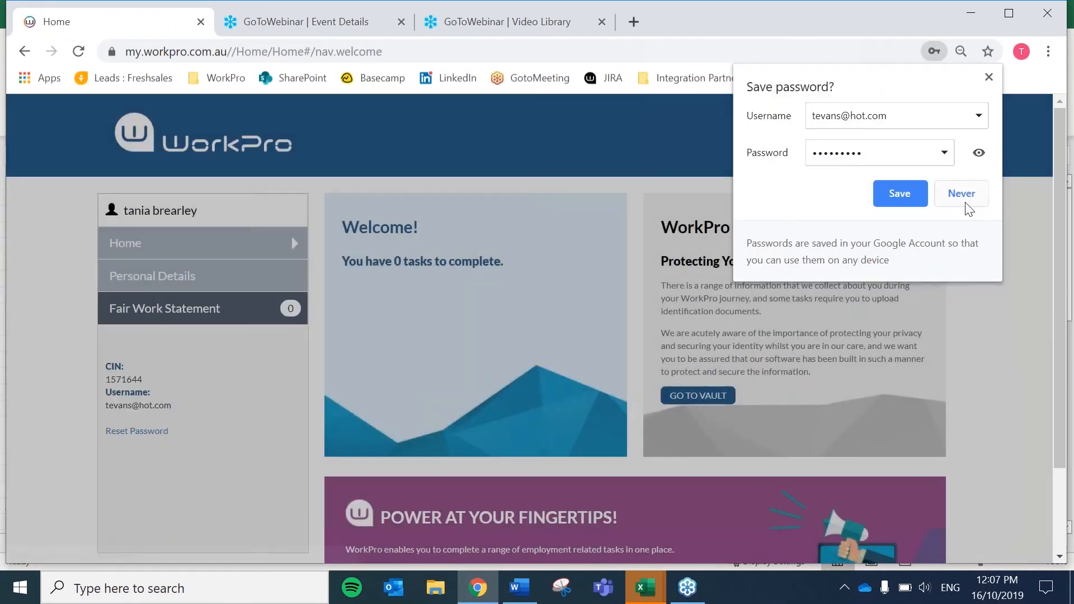
pyautogui.click(961, 197)
# - Paste the copied token to start a session, acknowledge the Fair Work Statement, and open Background Checks
pyautogui.rightClick(433, 292)
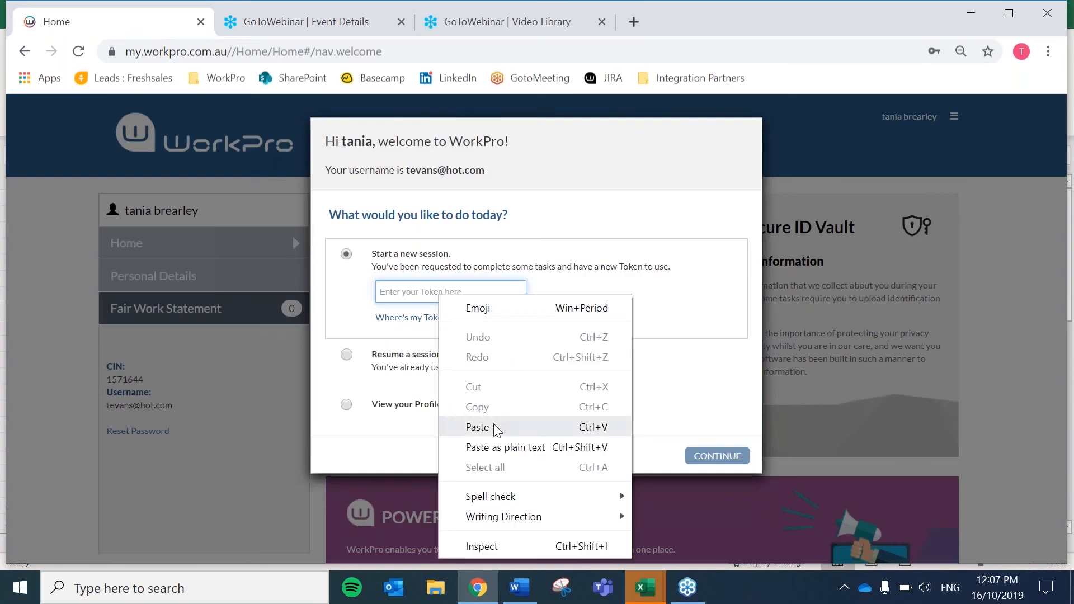
pyautogui.click(493, 424)
pyautogui.click(717, 456)
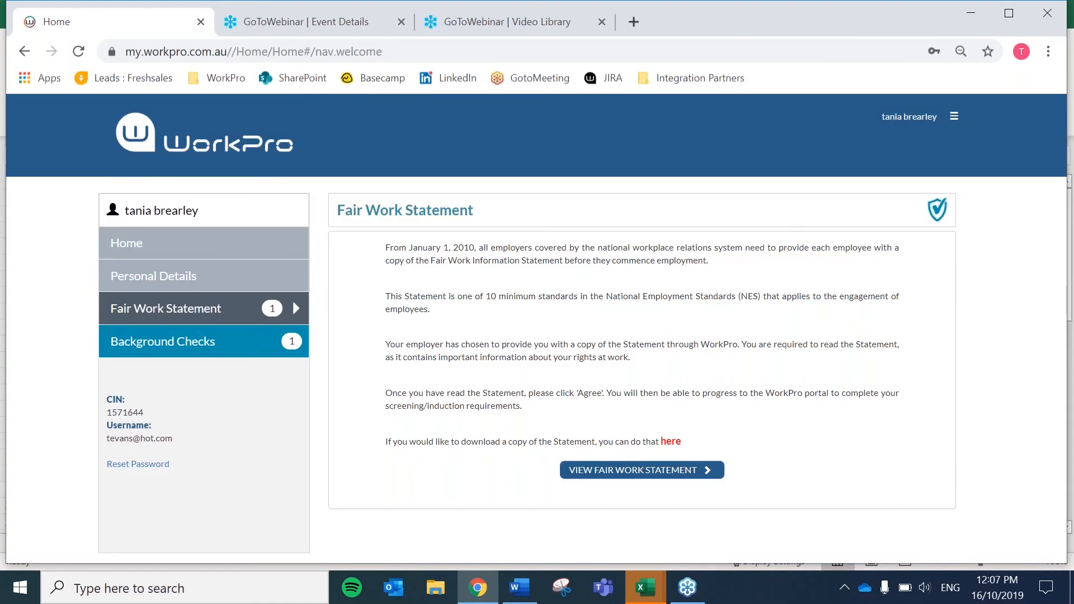
pyautogui.click(602, 473)
pyautogui.scroll(-3, 997, 401)
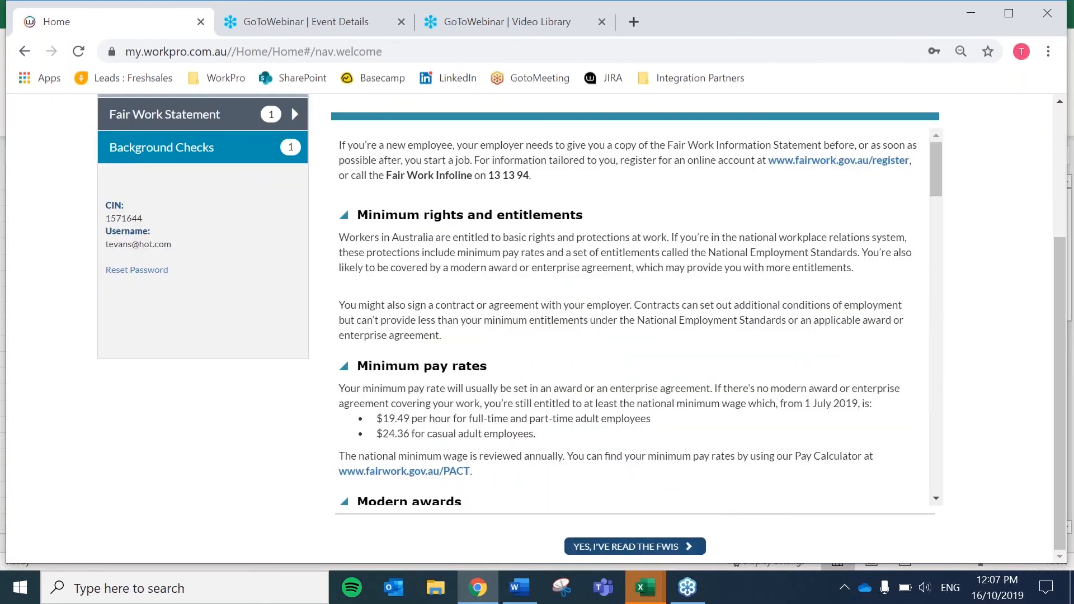
pyautogui.click(643, 542)
pyautogui.click(175, 350)
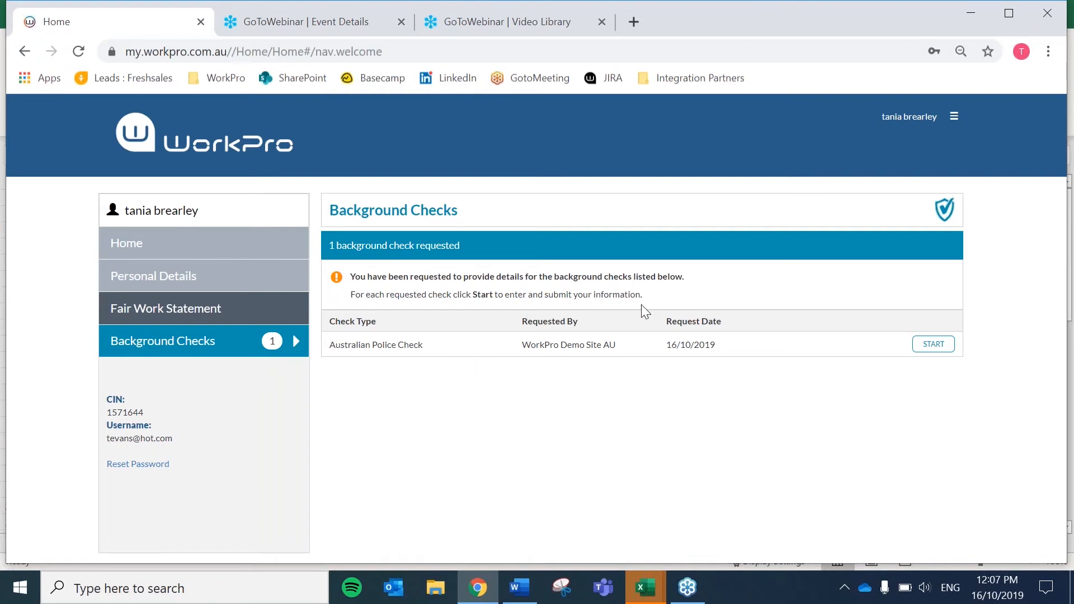
# - Begin the Australian Police Check form and save the applicant's middle name
pyautogui.click(933, 344)
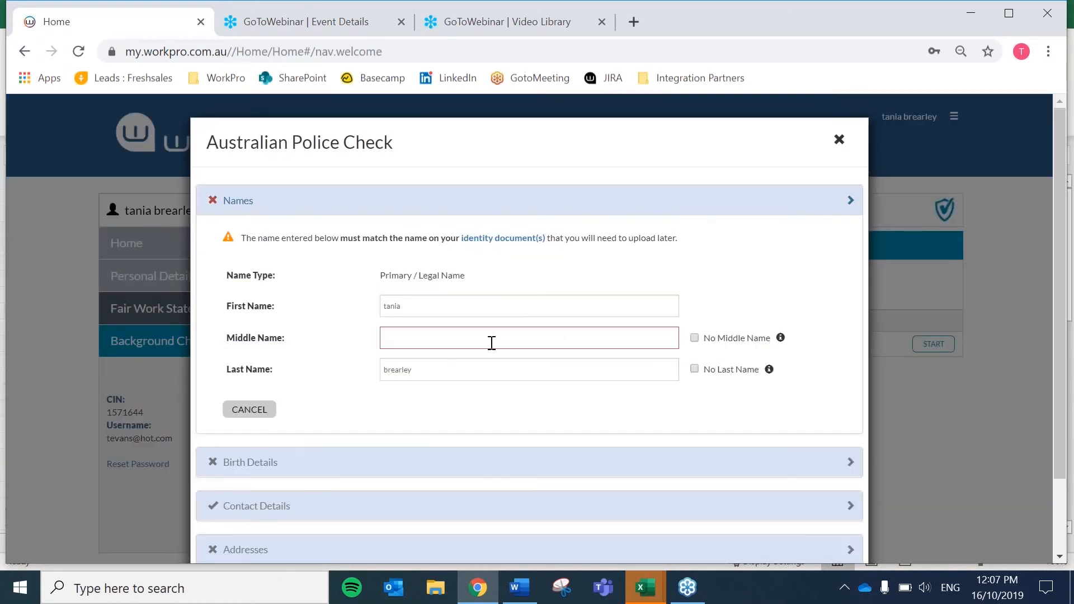
pyautogui.click(442, 332)
pyautogui.write('maree')
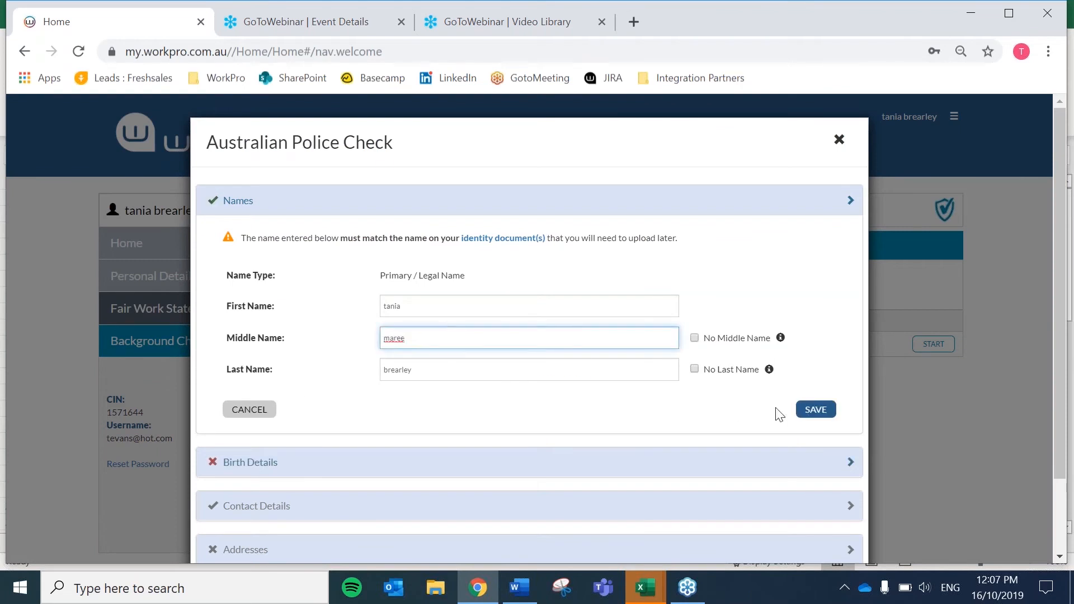
pyautogui.click(815, 409)
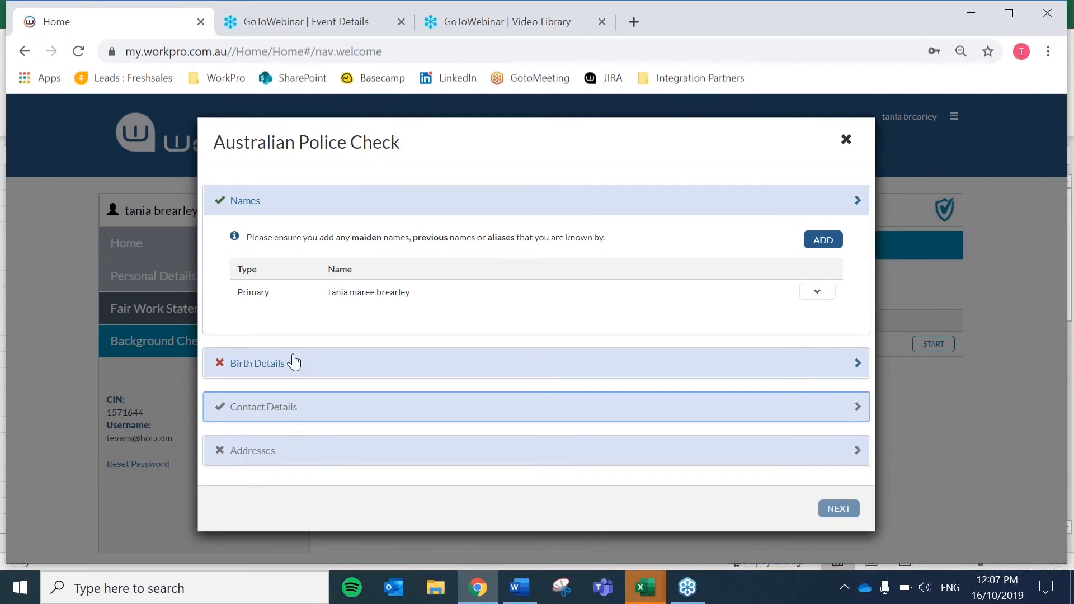
pyautogui.click(372, 374)
pyautogui.click(443, 414)
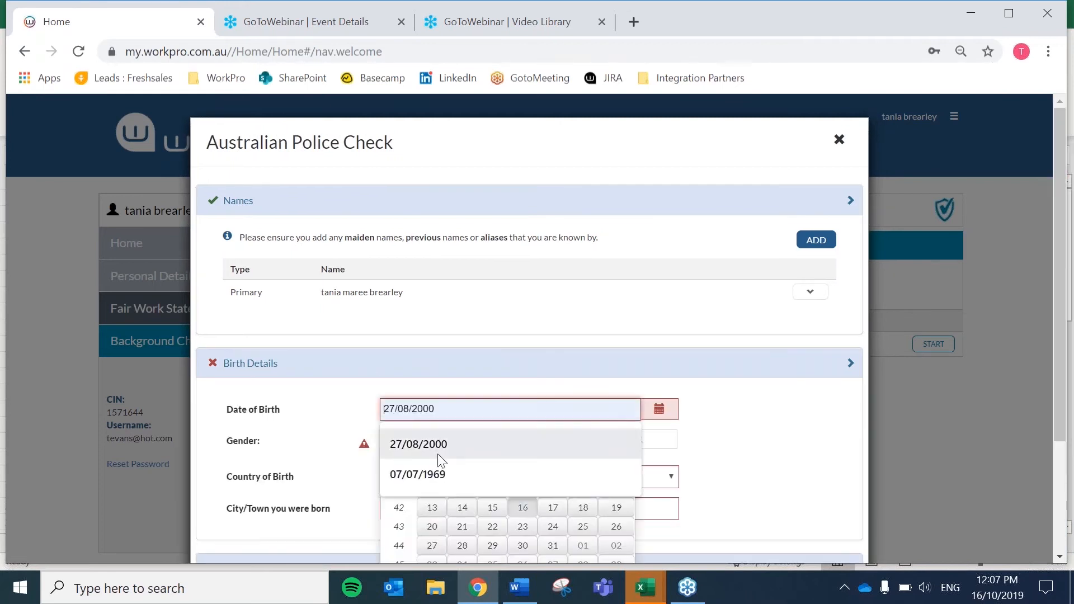
pyautogui.click(440, 477)
pyautogui.click(474, 486)
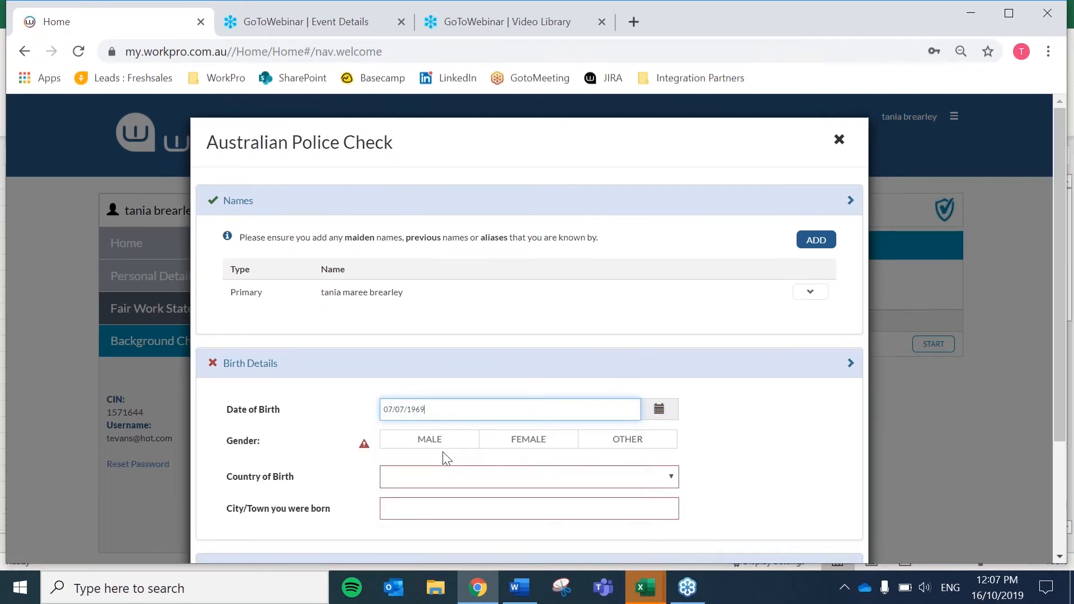
pyautogui.click(511, 443)
# - Set country of birth Australia, state WA, and birth city 'wagga'
pyautogui.click(446, 472)
pyautogui.write('aus')
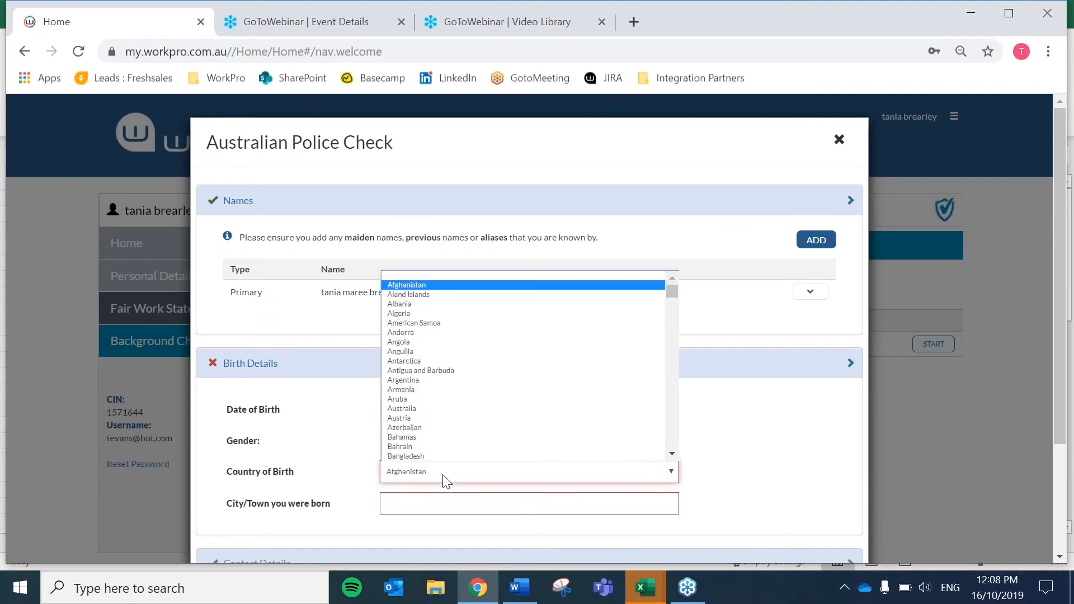
pyautogui.press('Return')
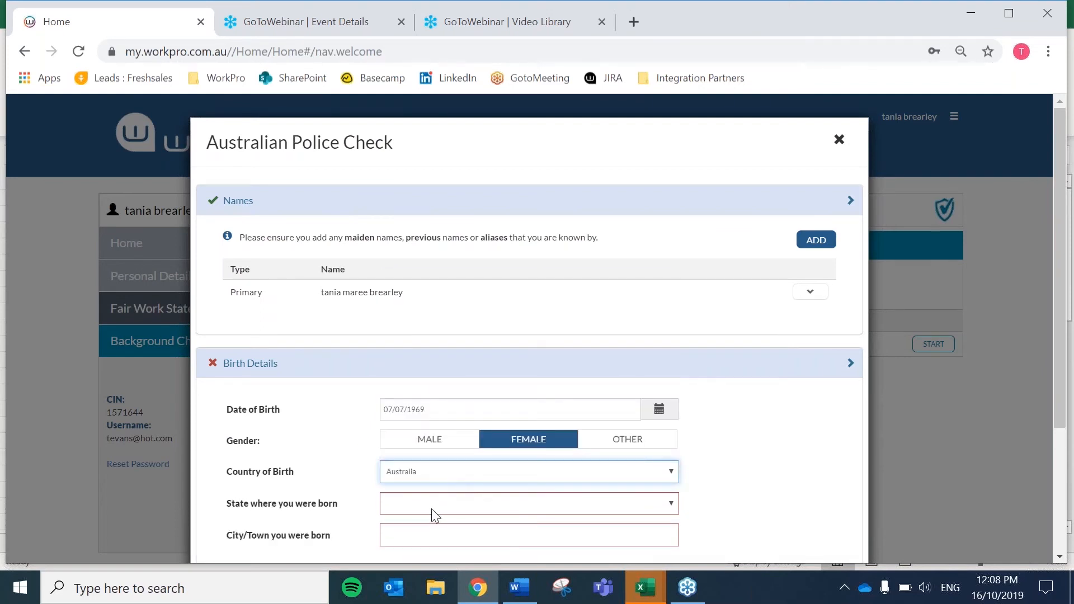
pyautogui.click(432, 509)
pyautogui.write('w')
pyautogui.press('Return')
pyautogui.scroll(-2, 411, 503)
pyautogui.scroll(-1, 407, 491)
pyautogui.click(412, 368)
pyautogui.write('wagga')
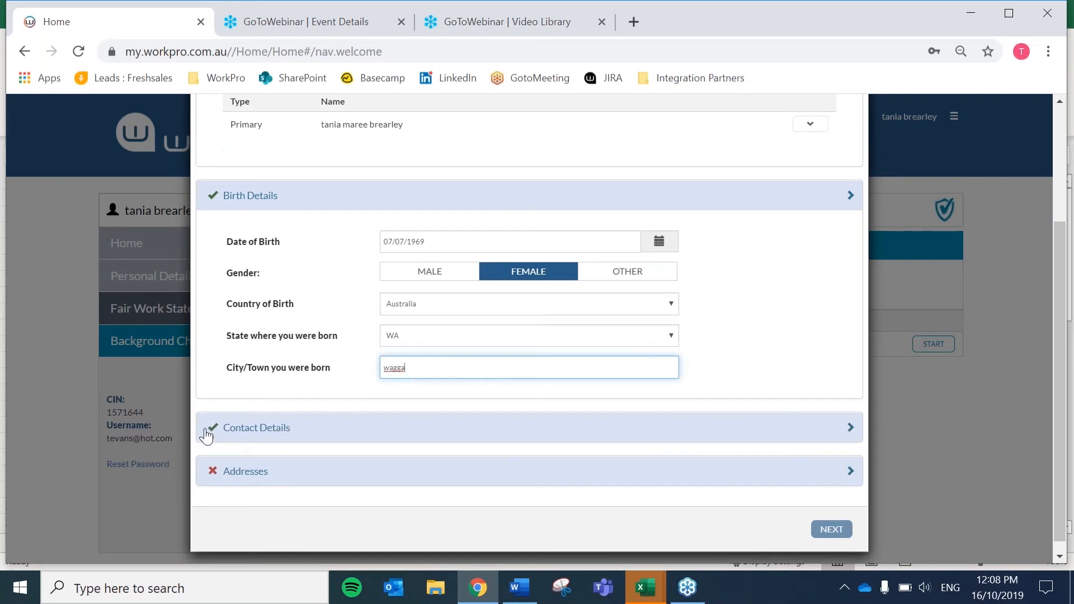
# - Enter the current address with street 'testing street', suburb 'testing' and country Australia
pyautogui.click(262, 476)
pyautogui.scroll(-2, 435, 451)
pyautogui.scroll(-3, 435, 451)
pyautogui.click(409, 266)
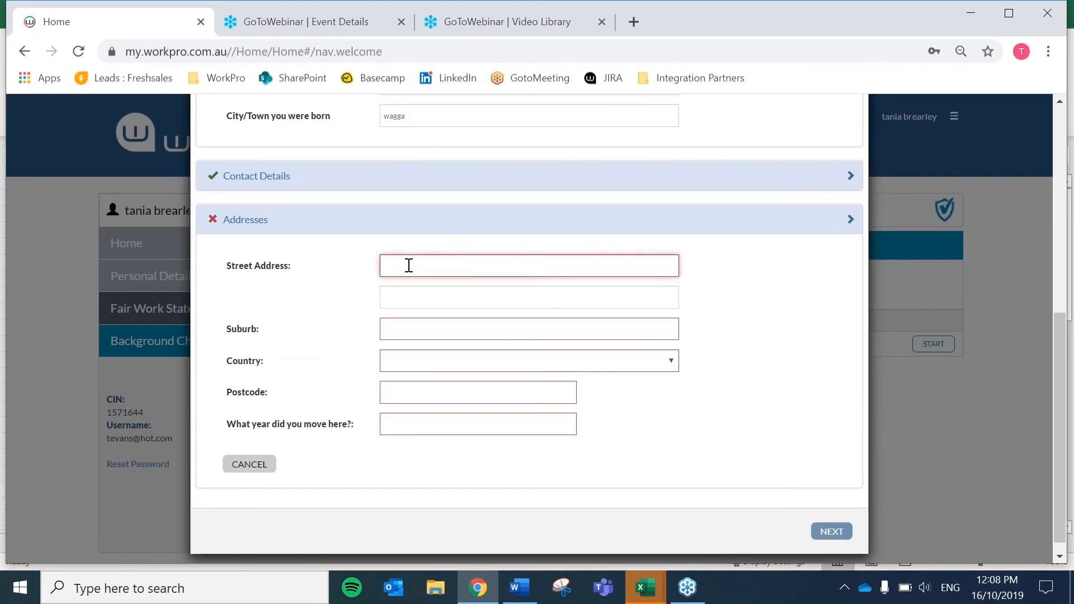
pyautogui.write('32 al')
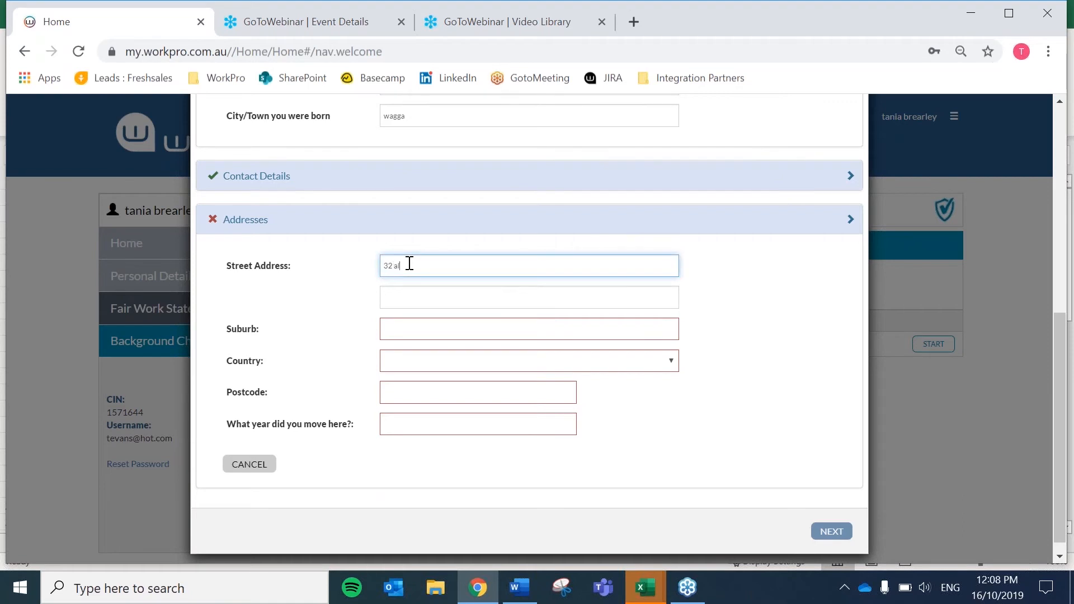
pyautogui.press('BackSpace')
pyautogui.press('BackSpace')
pyautogui.write('testing street')
pyautogui.press('Tab')
pyautogui.press('Tab')
pyautogui.write('testing')
pyautogui.press('Tab')
pyautogui.write('au')
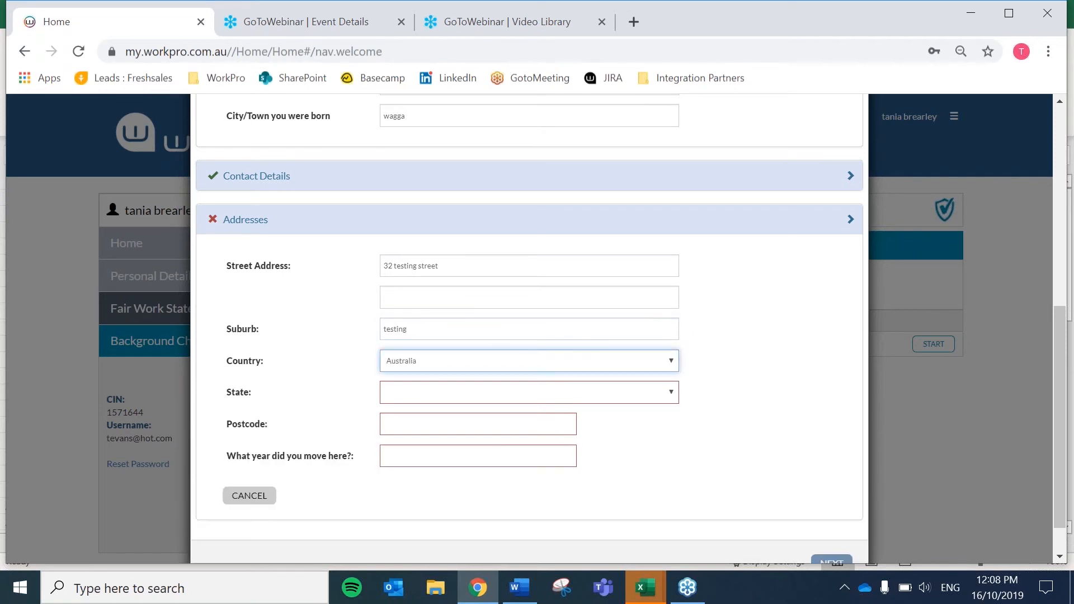
# - Set state NSW, postcode 3456 and move-in year 2018, then save the address
pyautogui.click(468, 402)
pyautogui.click(437, 426)
pyautogui.click(425, 429)
pyautogui.write('3456')
pyautogui.click(412, 457)
pyautogui.write('2018')
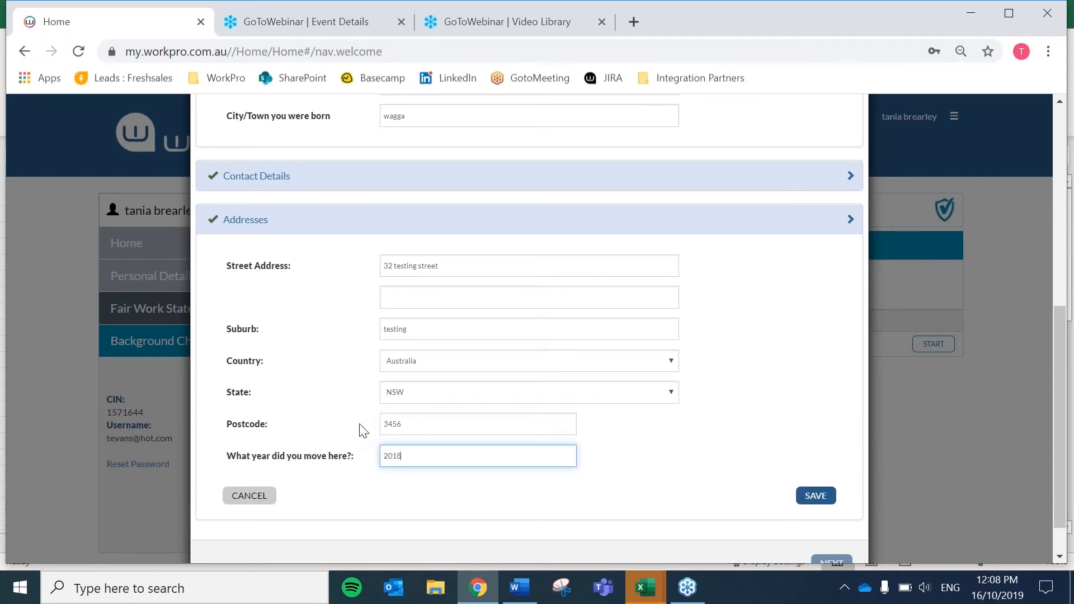
pyautogui.click(820, 497)
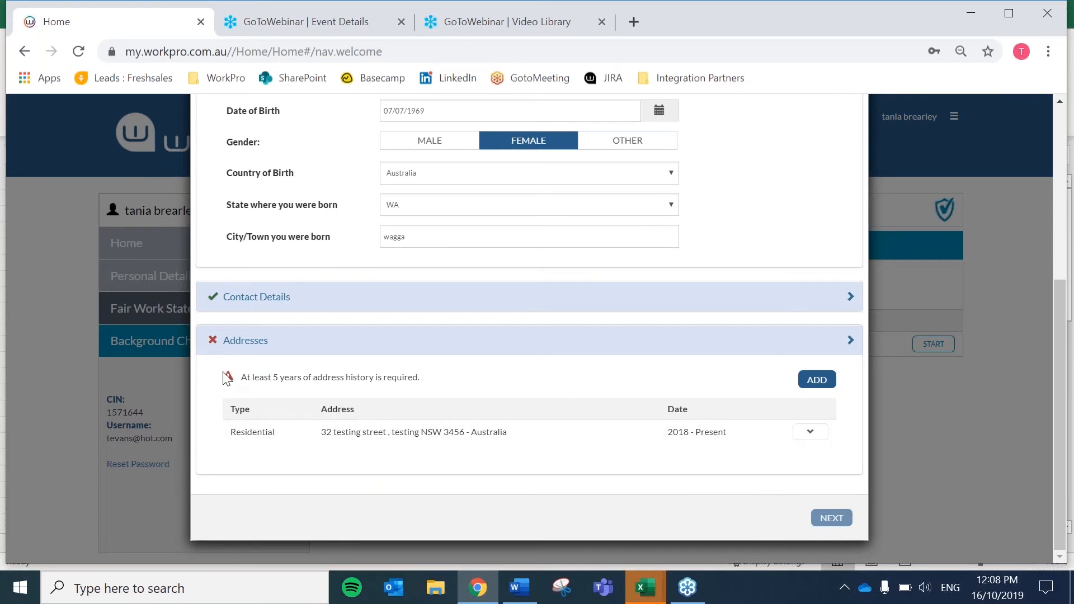
# - Add a previous address with street 'testing street', suburb 'testing' and country Australia
pyautogui.click(823, 385)
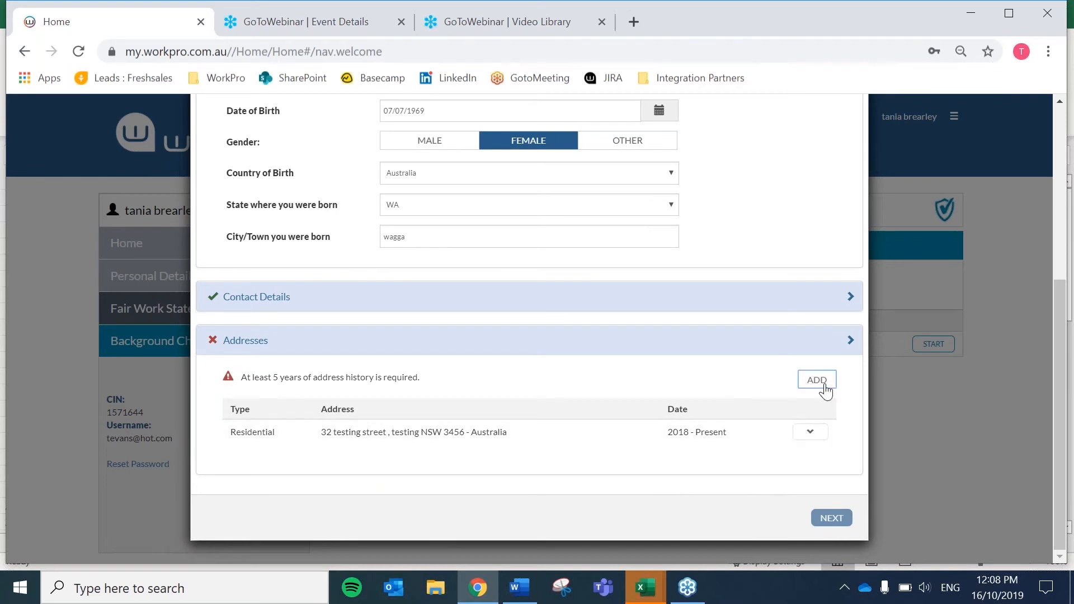
pyautogui.click(403, 268)
pyautogui.write('testing street')
pyautogui.press('Tab')
pyautogui.write('testing')
pyautogui.press('Tab')
pyautogui.write('aus')
# - Set state QLD, postcode 3455, years 2000 to 2018, save it, and continue to consent
pyautogui.click(420, 398)
pyautogui.click(407, 442)
pyautogui.click(411, 425)
pyautogui.write('3455')
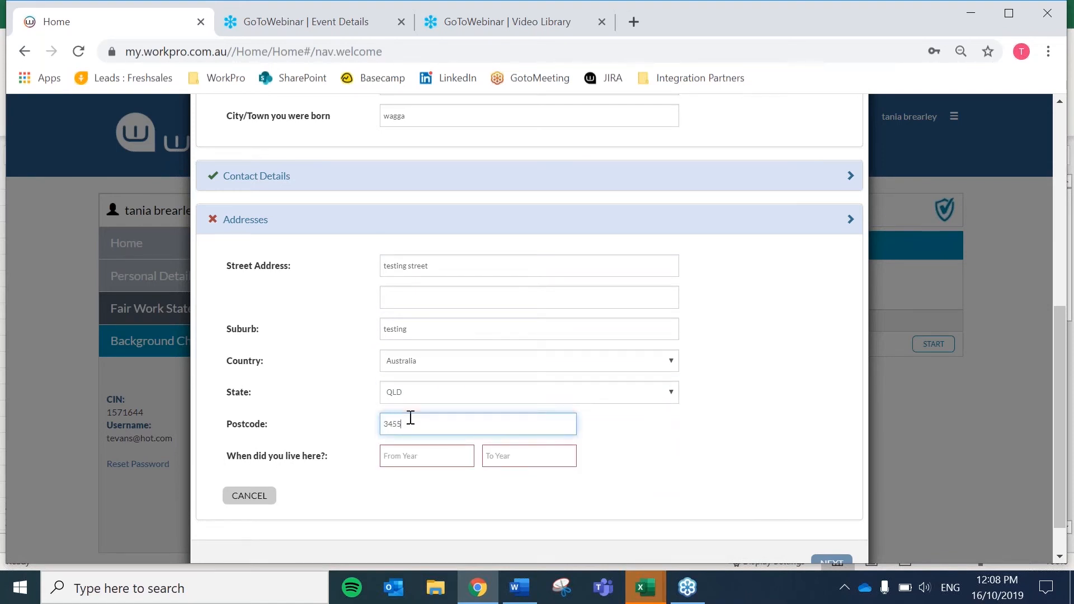
pyautogui.click(410, 457)
pyautogui.write('201')
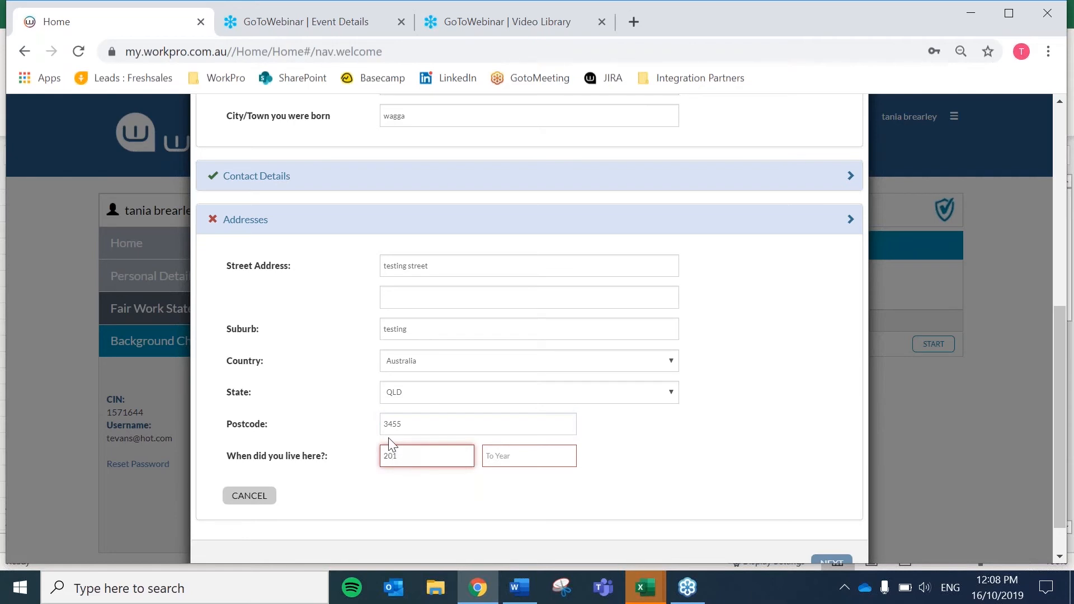
pyautogui.write('00')
pyautogui.click(523, 456)
pyautogui.write('2018')
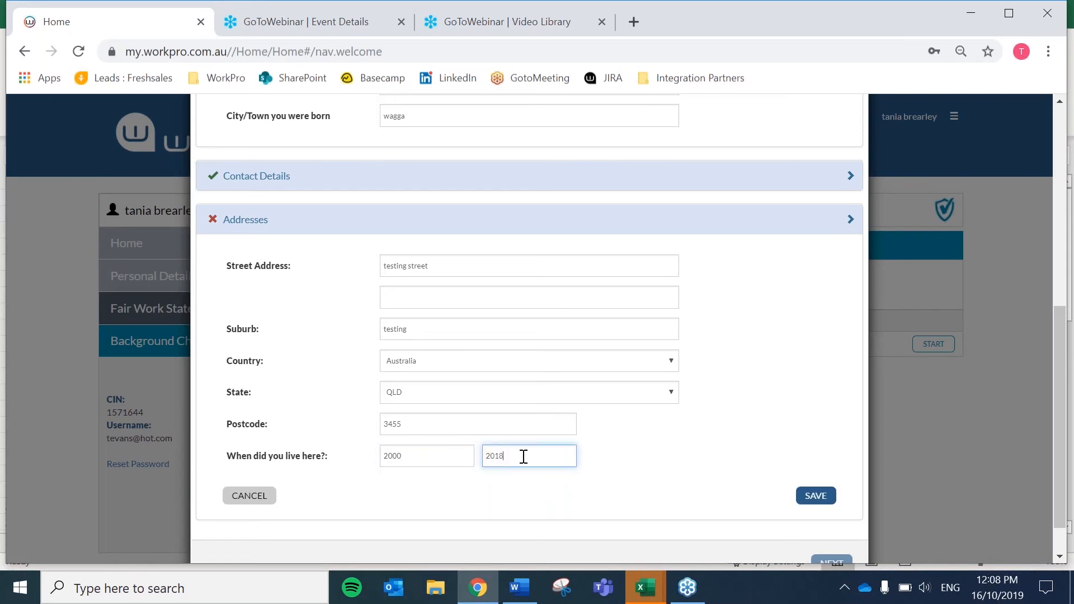
pyautogui.click(815, 496)
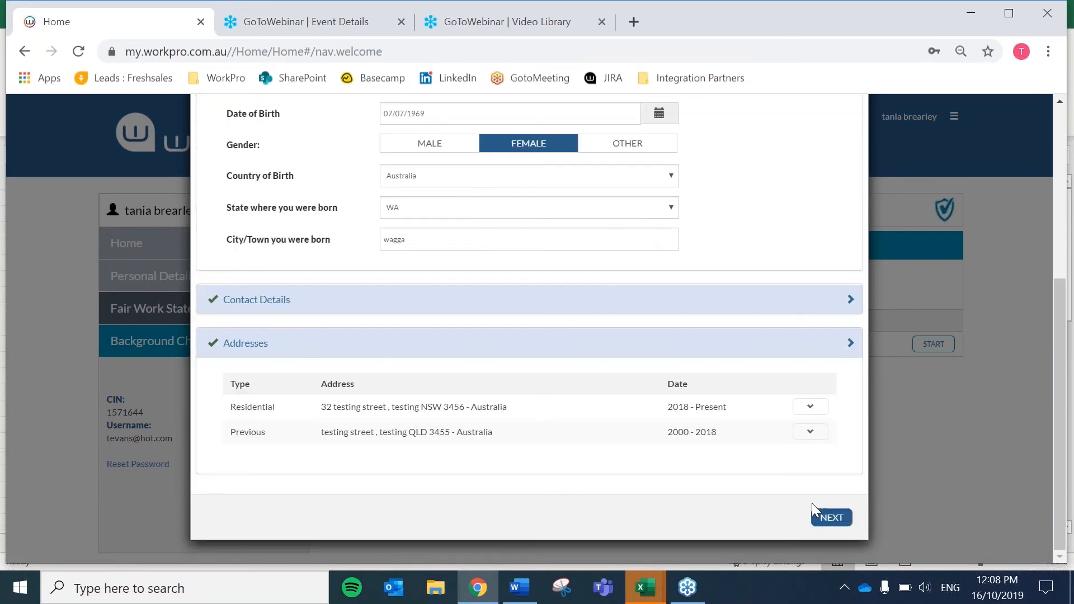
pyautogui.click(828, 519)
pyautogui.click(831, 518)
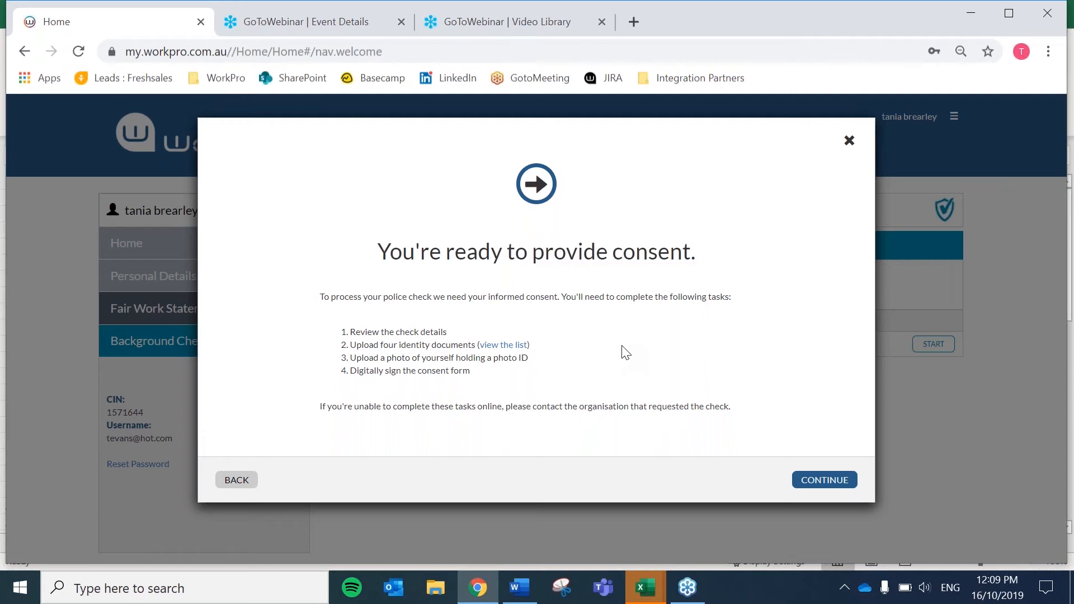
# - Begin the consent process and move past the check-details review to identity documents
pyautogui.click(816, 486)
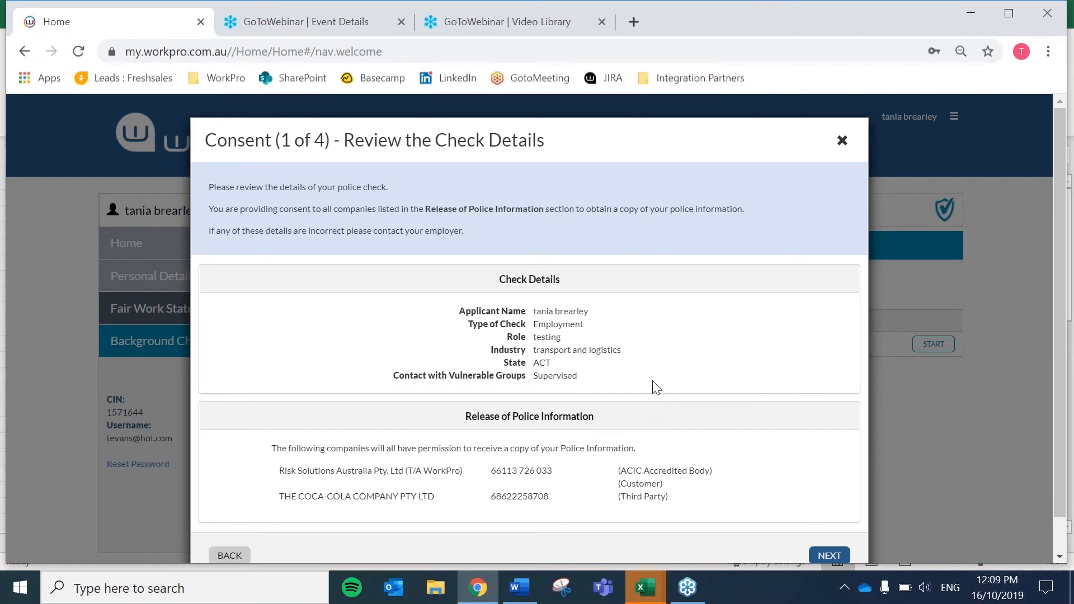
pyautogui.scroll(-2, 655, 386)
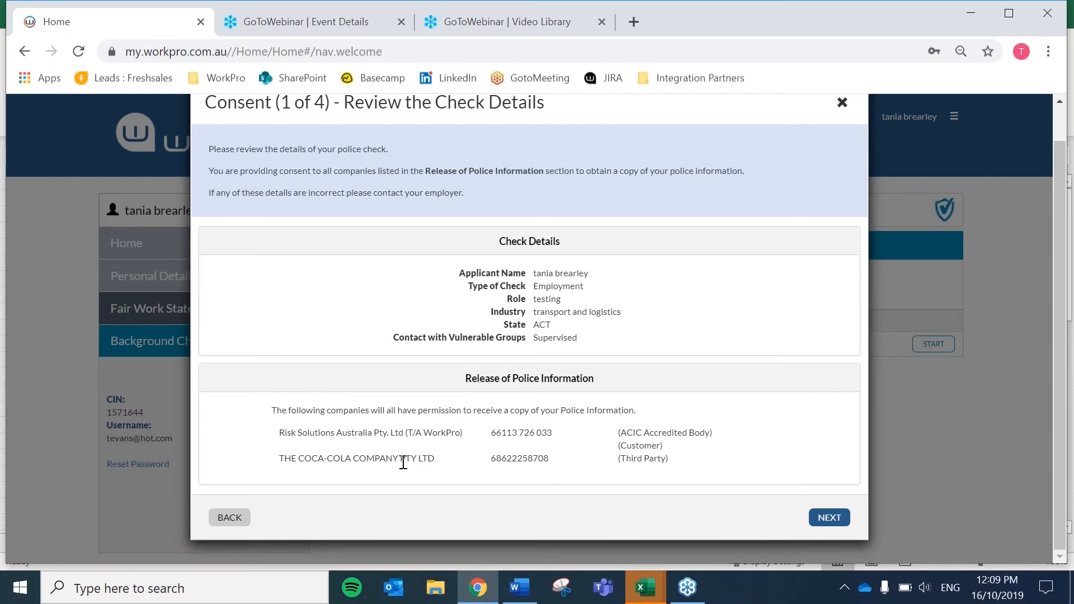
pyautogui.click(826, 519)
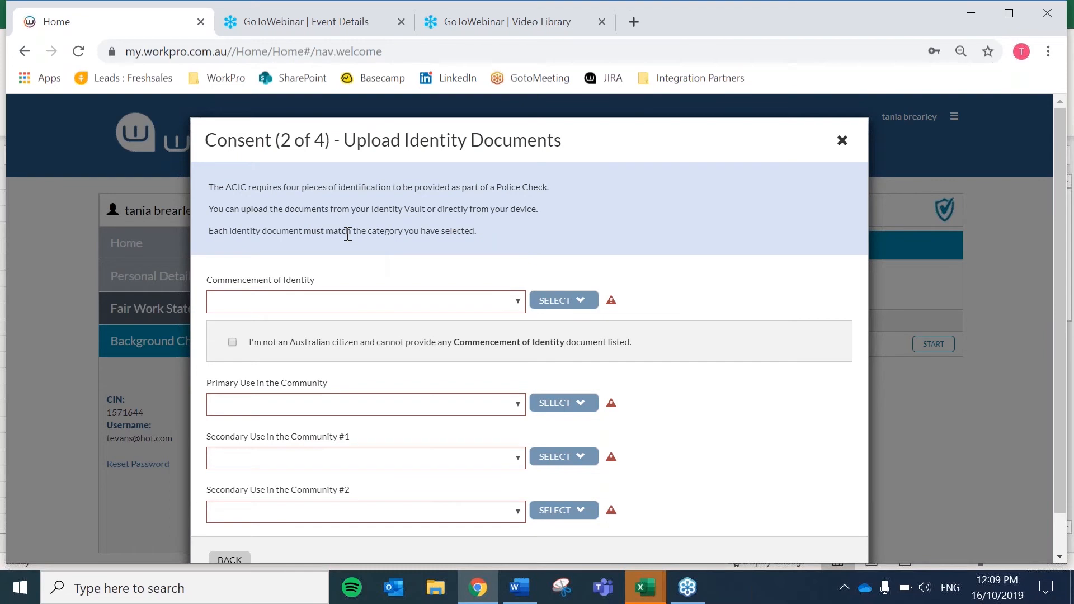
# - Look over the Commencement of Identity options, then declare the applicant is not an Australian citizen
pyautogui.scroll(-1, 745, 318)
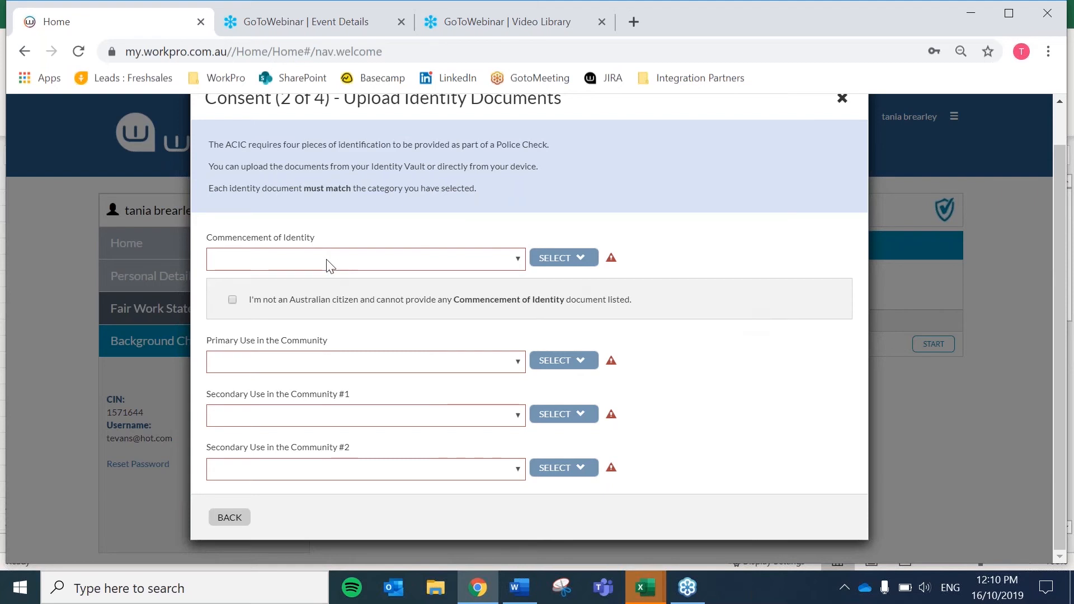
pyautogui.click(290, 265)
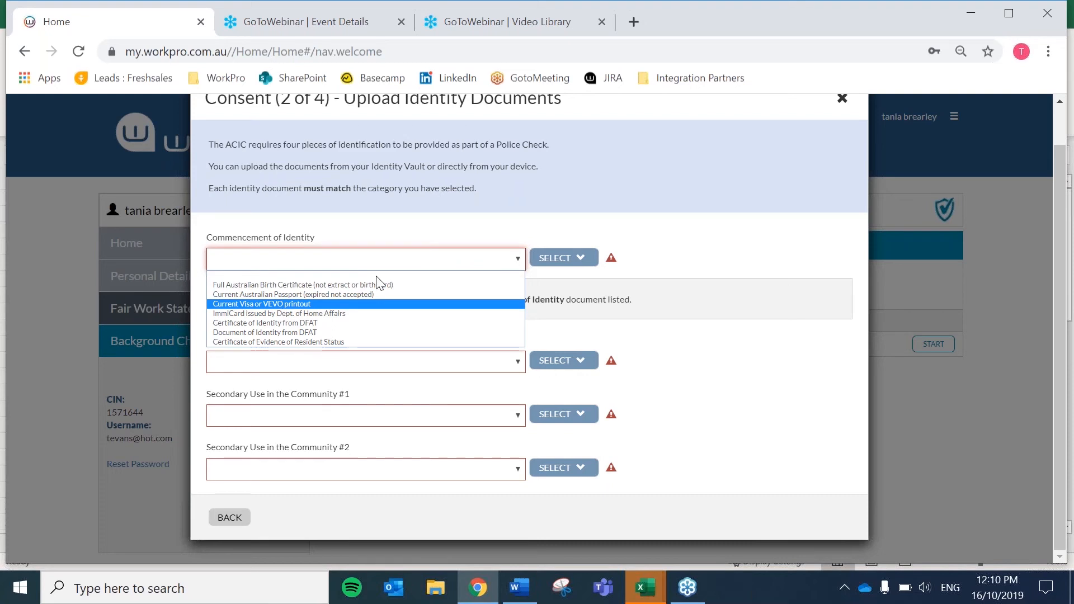
pyautogui.click(701, 257)
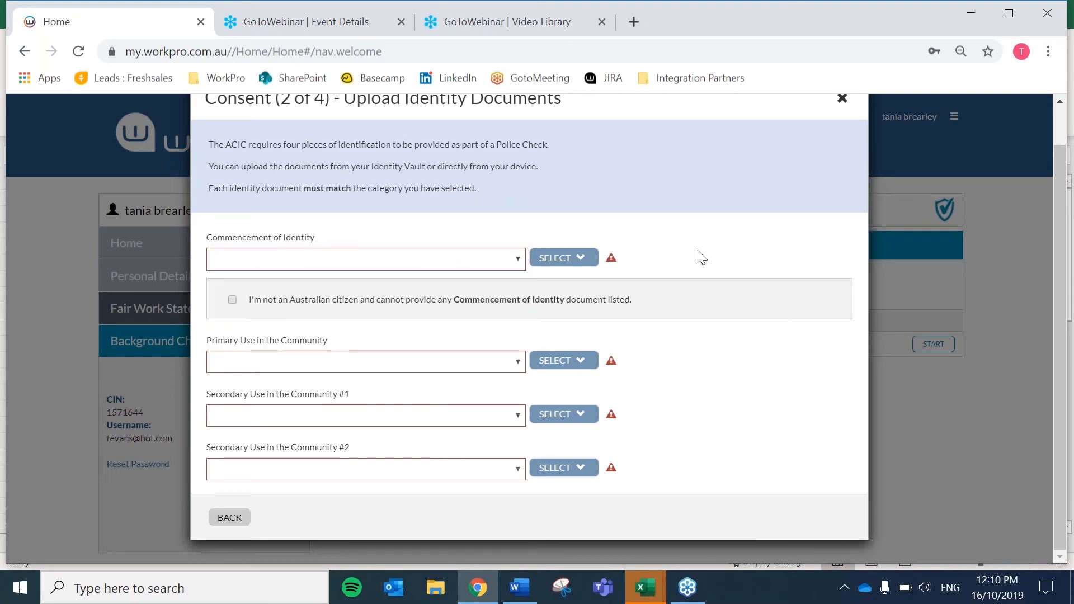
pyautogui.click(232, 301)
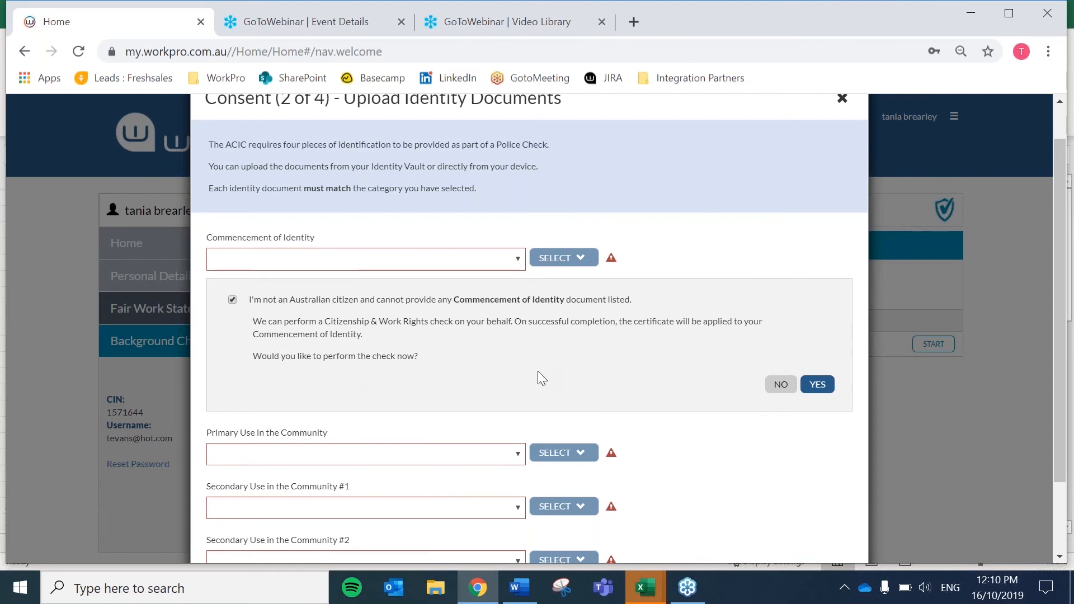
pyautogui.click(818, 385)
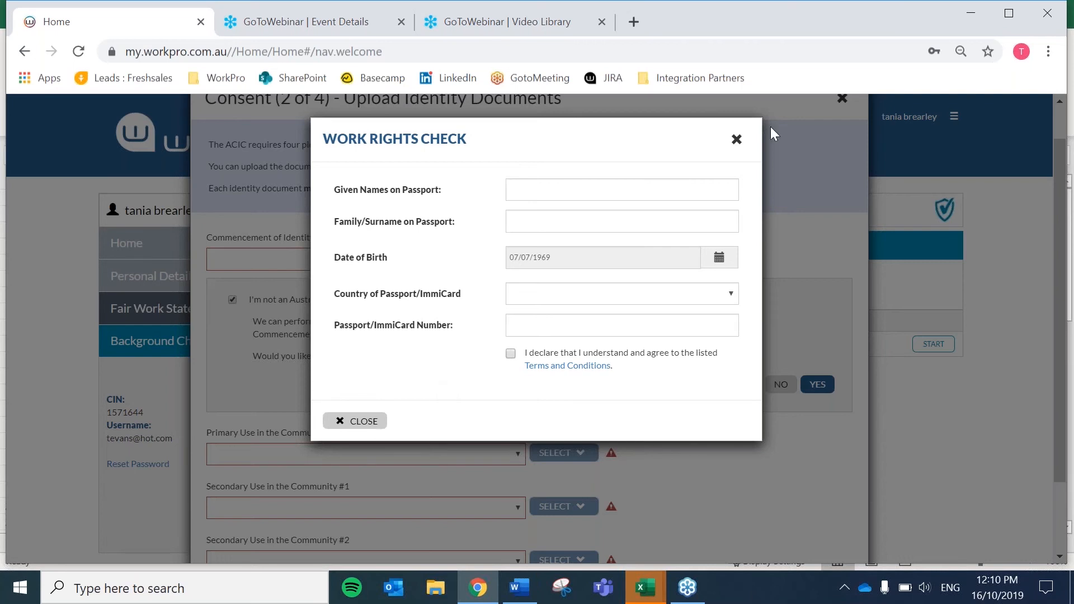
pyautogui.click(736, 140)
pyautogui.click(341, 261)
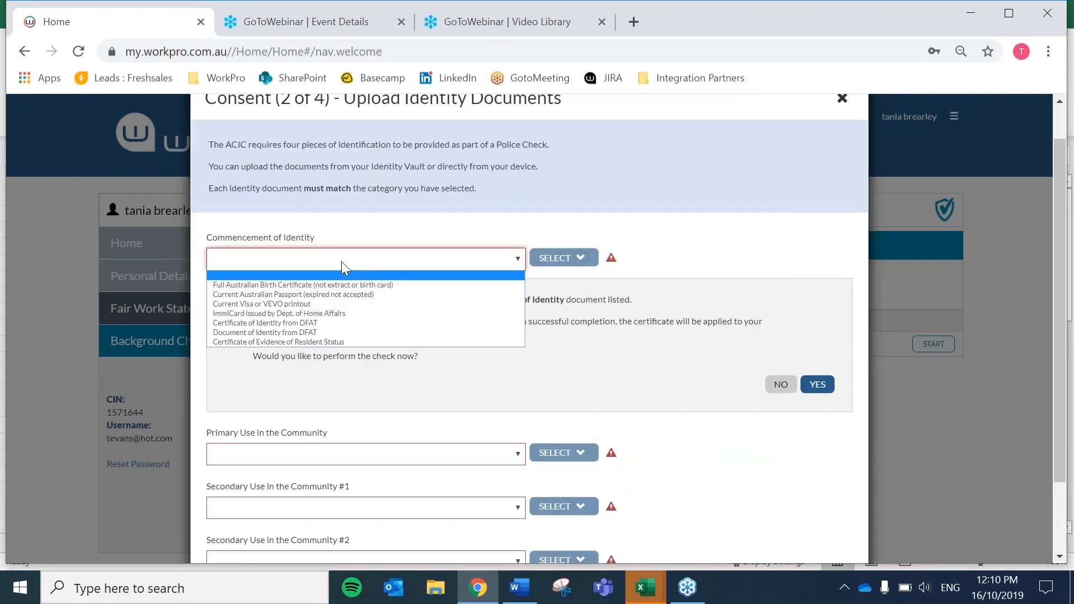
# - Choose Current Visa or VEVO printout, upload the selfie file, and select Marriage Certificate as primary
pyautogui.click(348, 304)
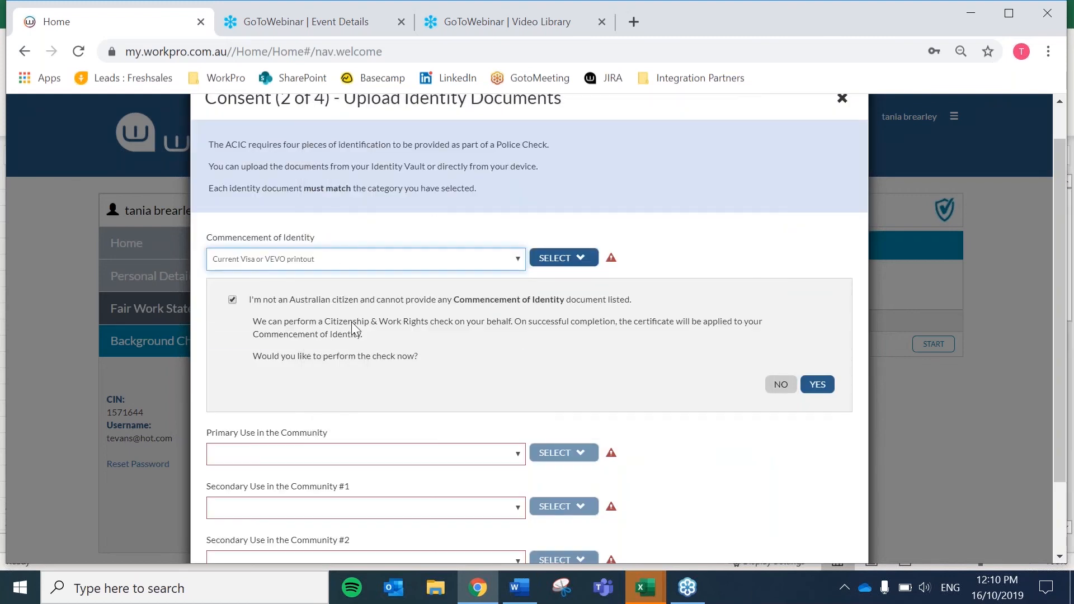
pyautogui.click(233, 300)
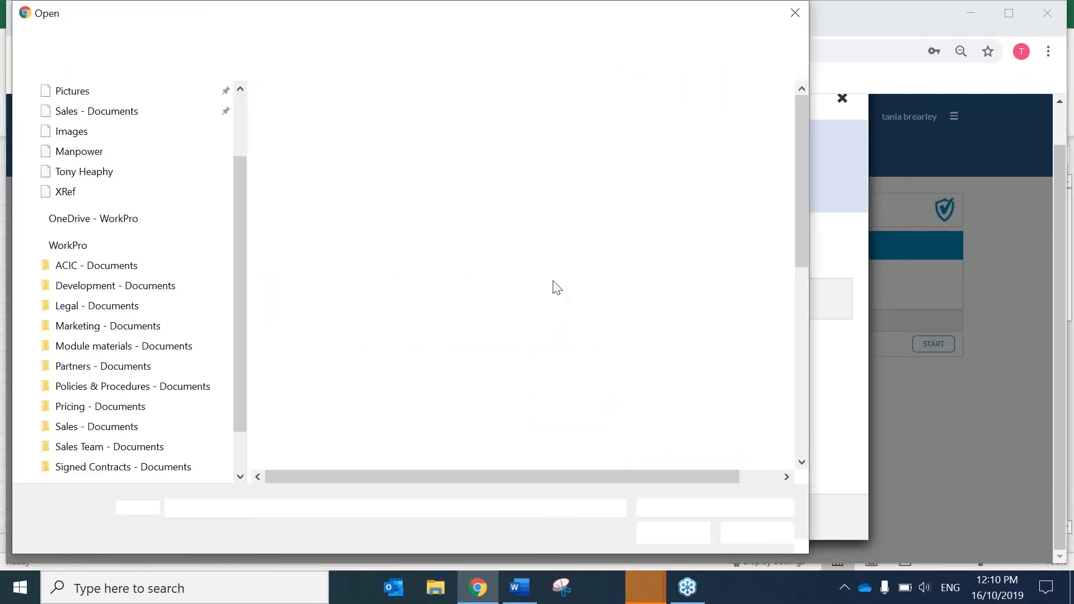
pyautogui.scroll(-1, 330, 426)
pyautogui.scroll(2, 73, 140)
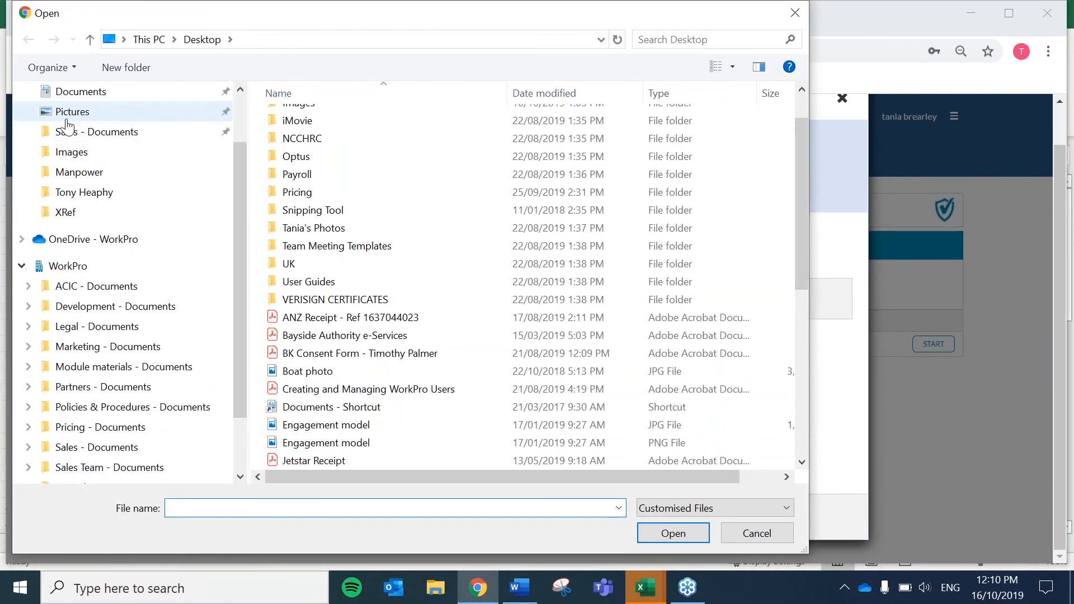
pyautogui.click(69, 135)
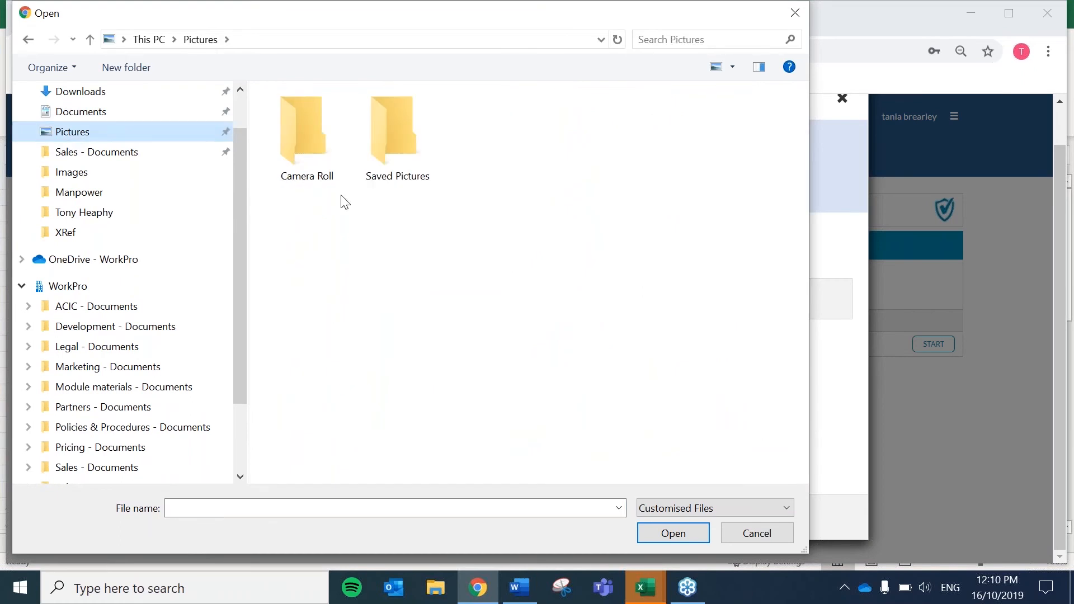
pyautogui.scroll(1, 105, 154)
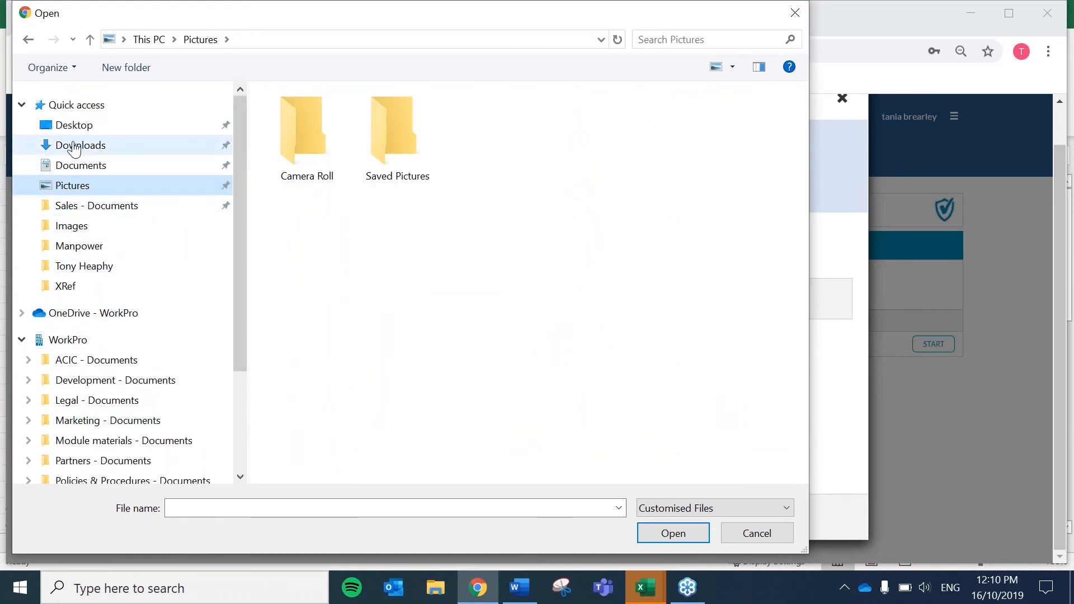
pyautogui.click(71, 125)
pyautogui.scroll(-7, 455, 395)
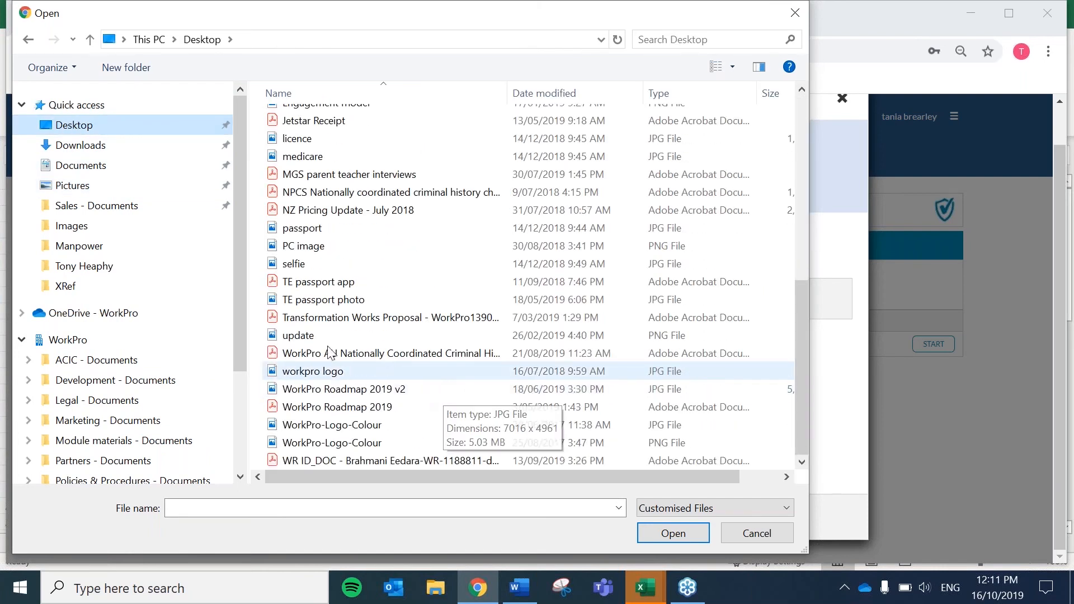
pyautogui.click(293, 263)
pyautogui.click(680, 540)
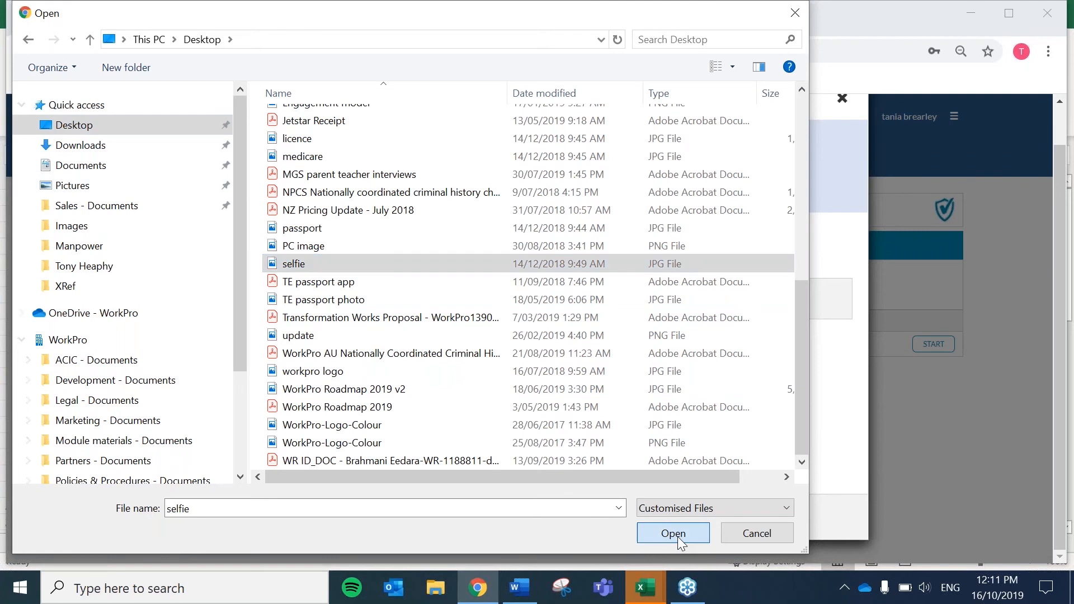
pyautogui.click(396, 368)
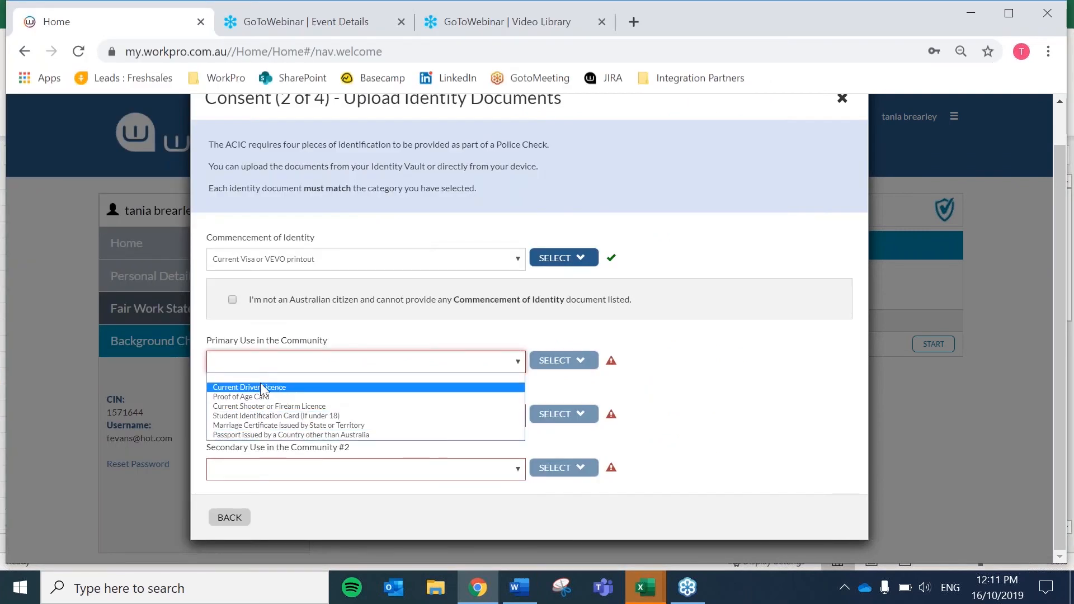
pyautogui.click(263, 425)
# - Upload Boat photo for the primary document and for Australian Tertiary Student Photo ID
pyautogui.click(582, 387)
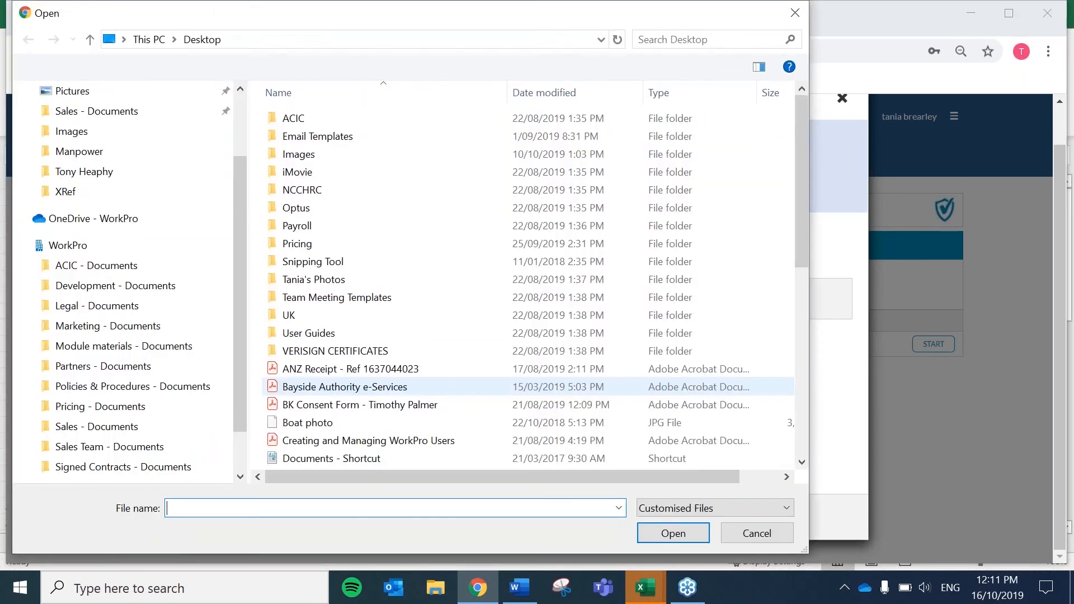
pyautogui.click(313, 423)
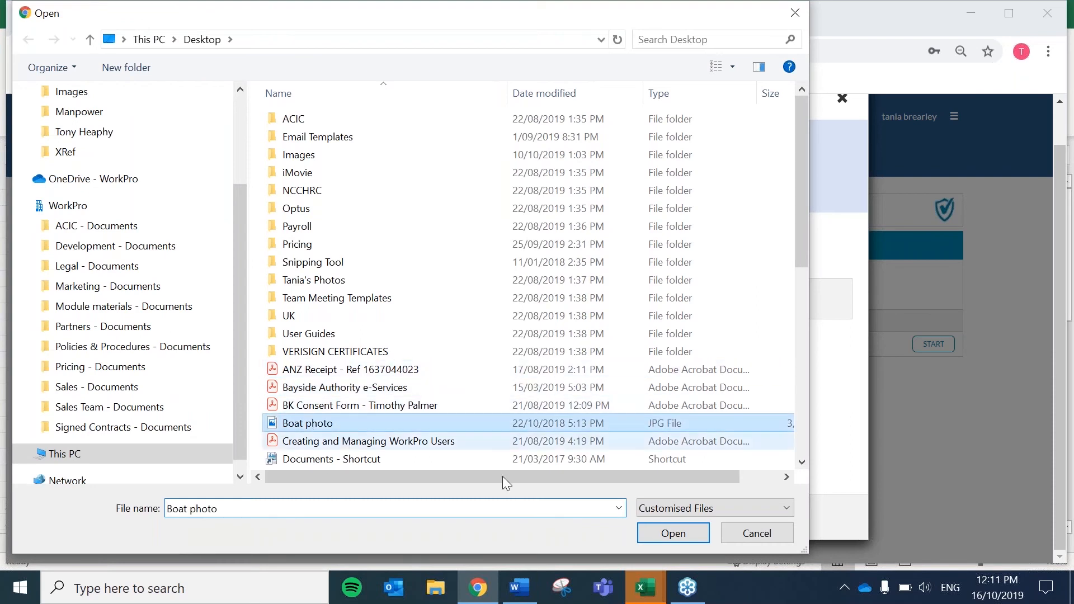
pyautogui.click(678, 535)
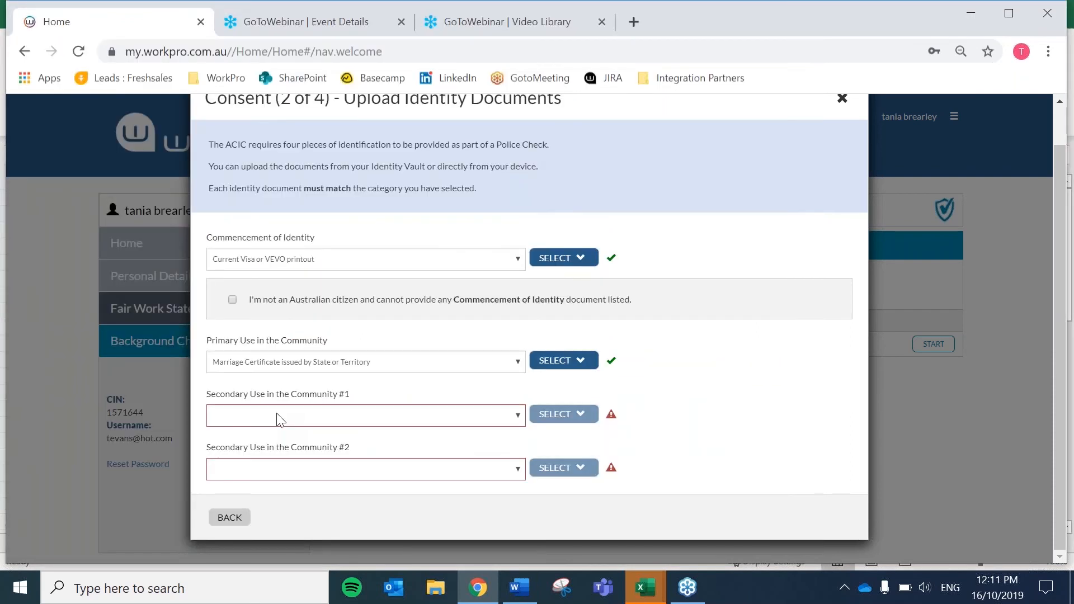
pyautogui.click(280, 419)
pyautogui.click(237, 256)
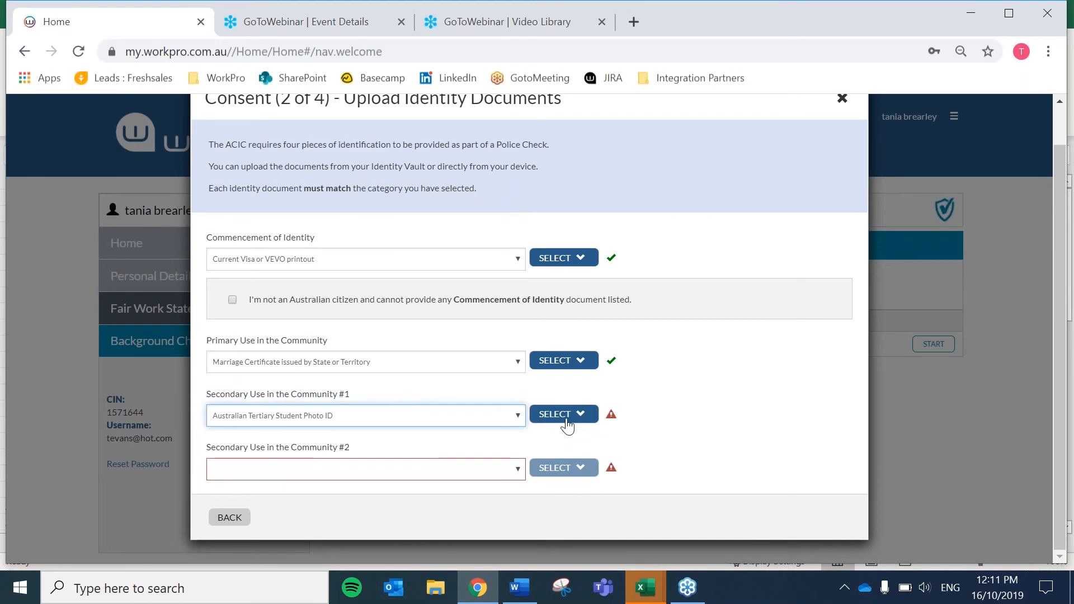
pyautogui.click(557, 414)
pyautogui.click(576, 440)
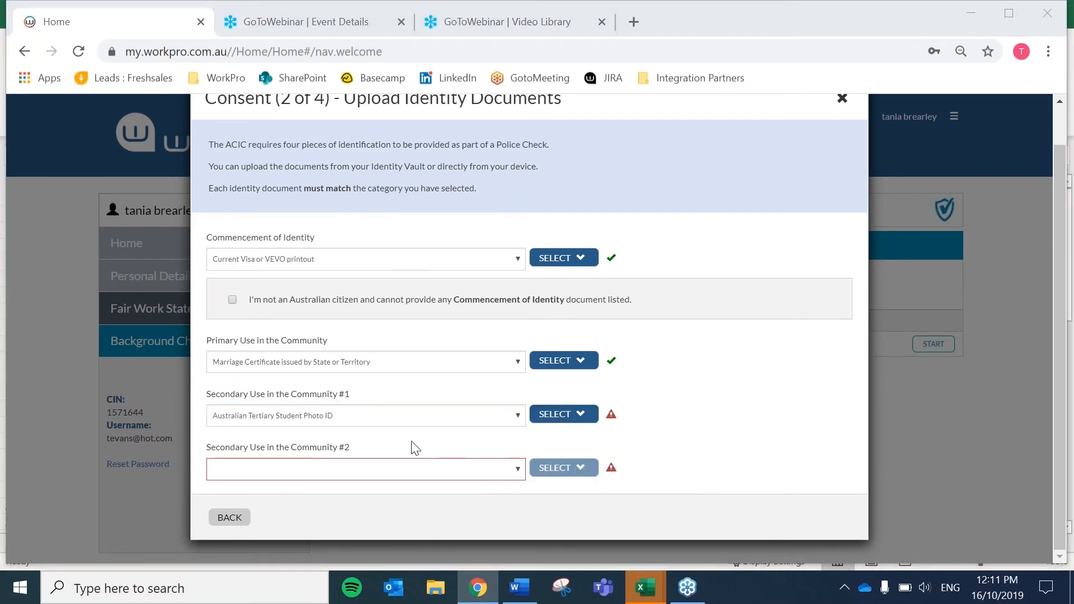
pyautogui.click(327, 423)
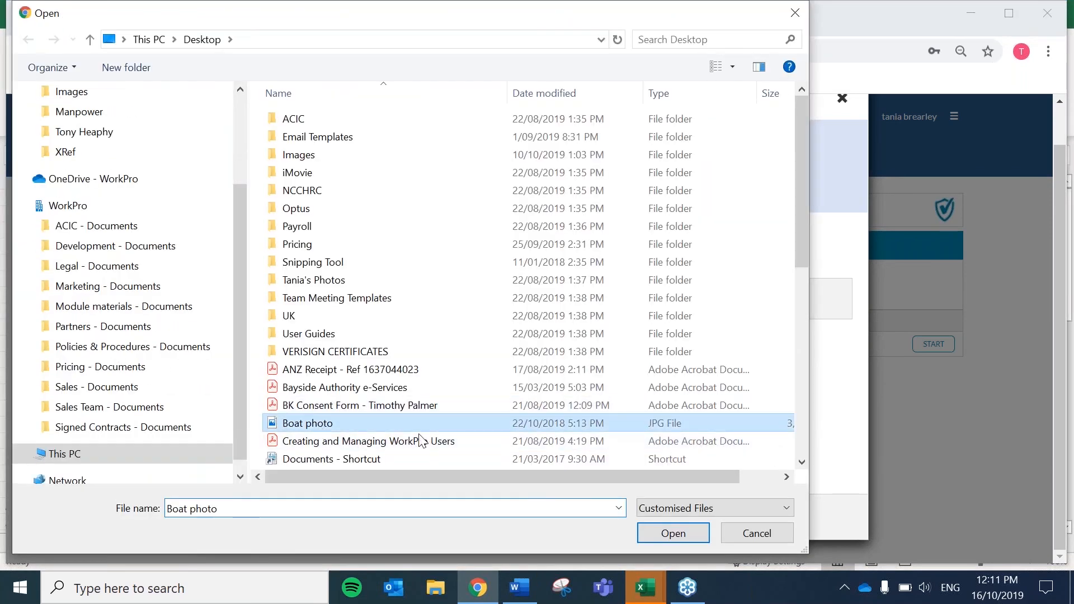
pyautogui.click(667, 532)
# - Choose Bank Card as second secondary document, upload Boat photo for it, and continue
pyautogui.click(334, 468)
pyautogui.scroll(-1, 241, 291)
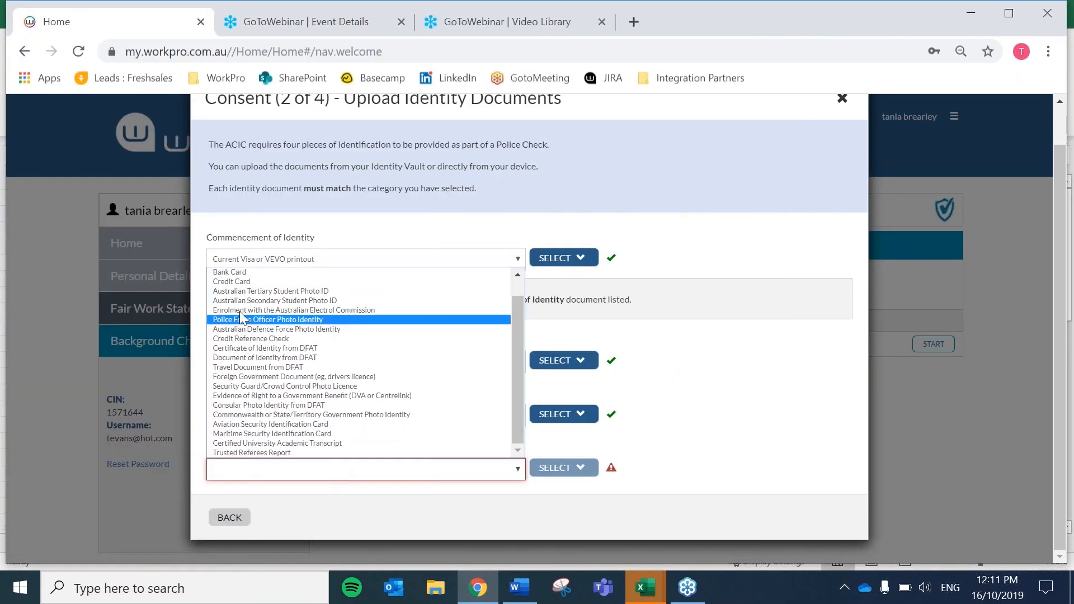
pyautogui.click(239, 274)
pyautogui.click(577, 469)
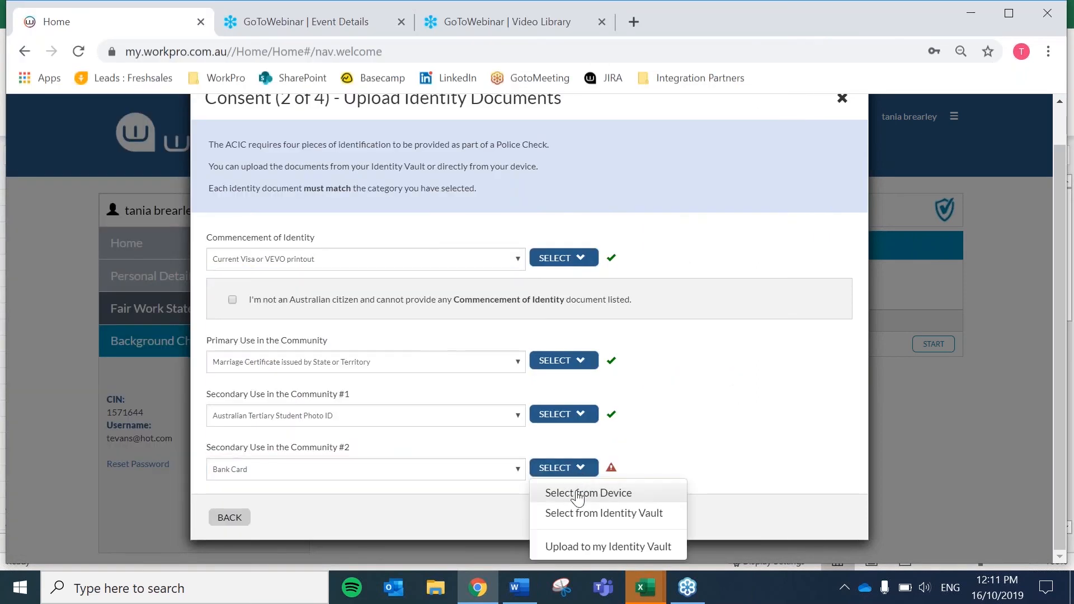
pyautogui.click(579, 493)
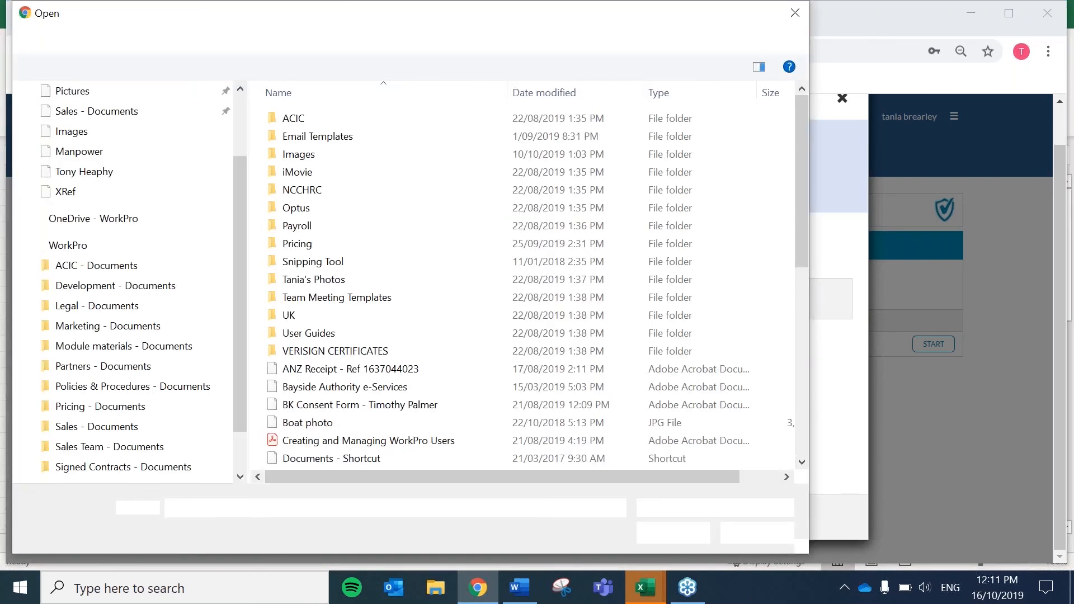
pyautogui.click(341, 423)
pyautogui.click(705, 532)
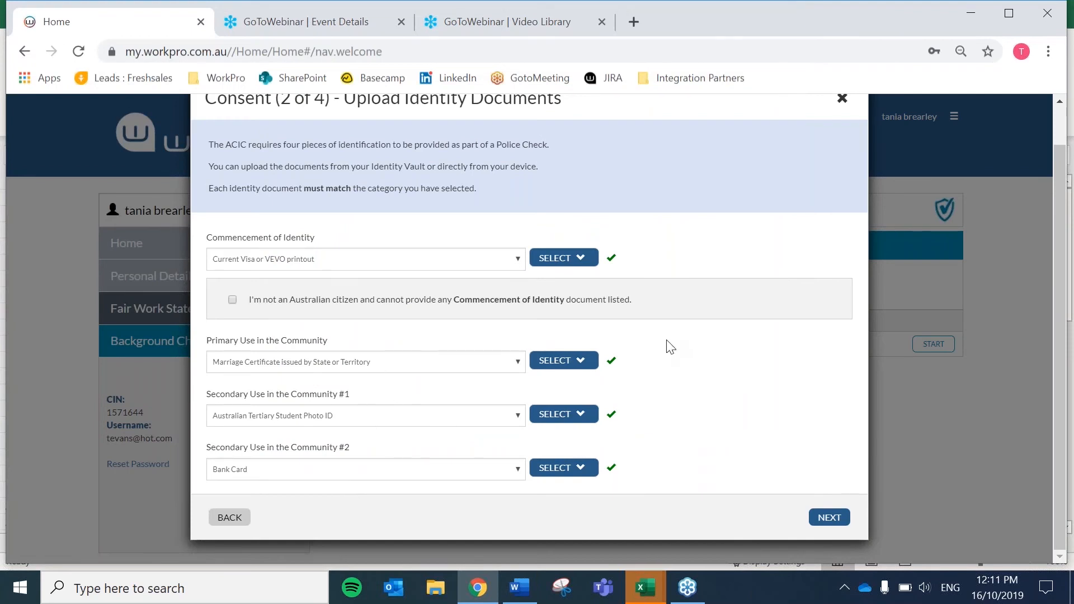
pyautogui.click(827, 517)
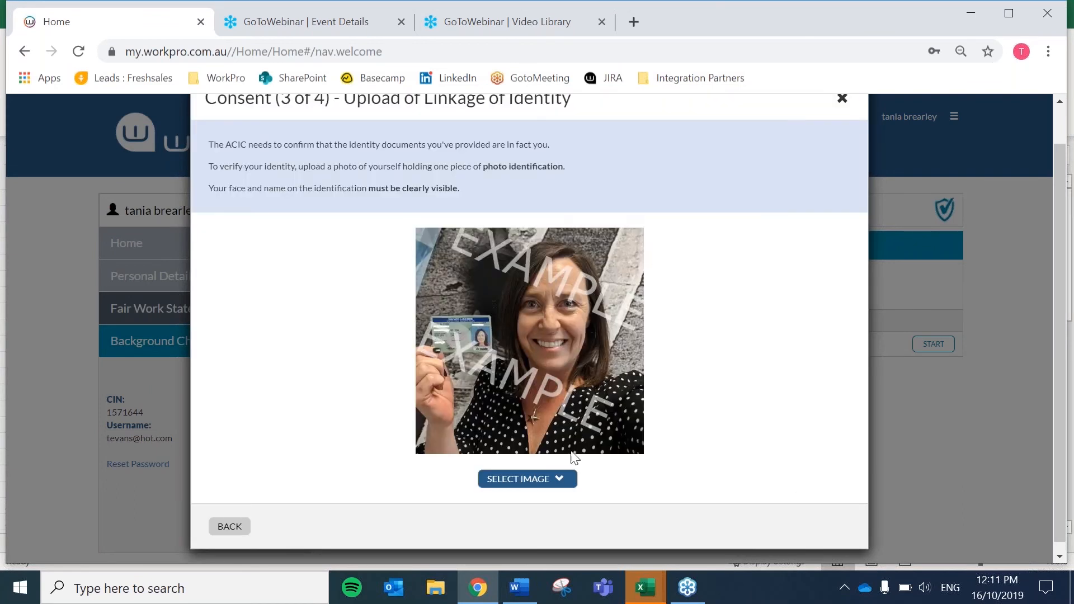
# - Upload Boat photo as the linkage-of-identity photo and continue to consent step 4
pyautogui.click(524, 480)
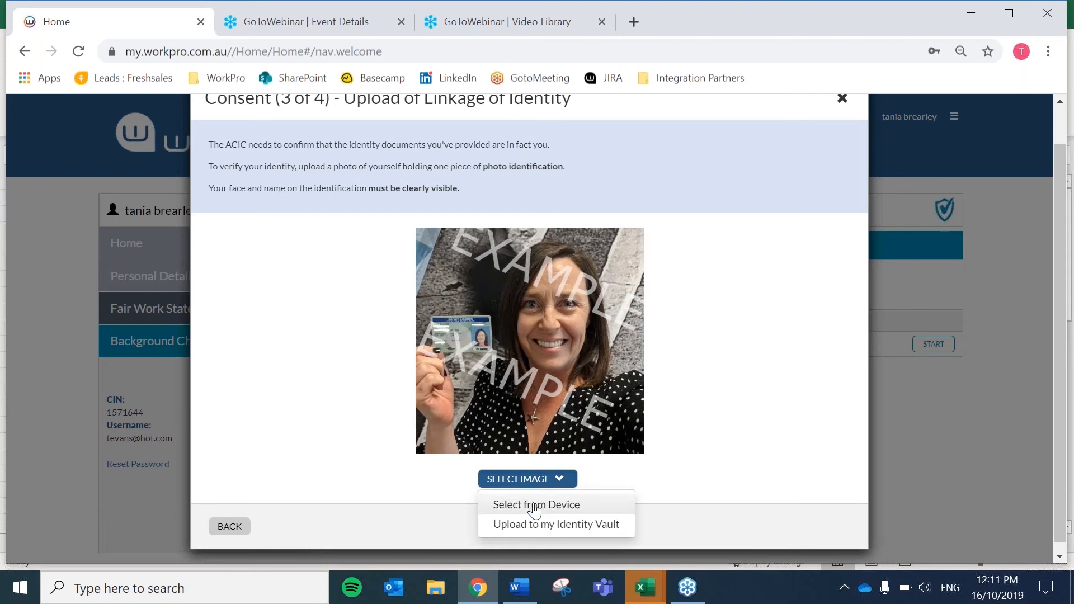
pyautogui.click(535, 506)
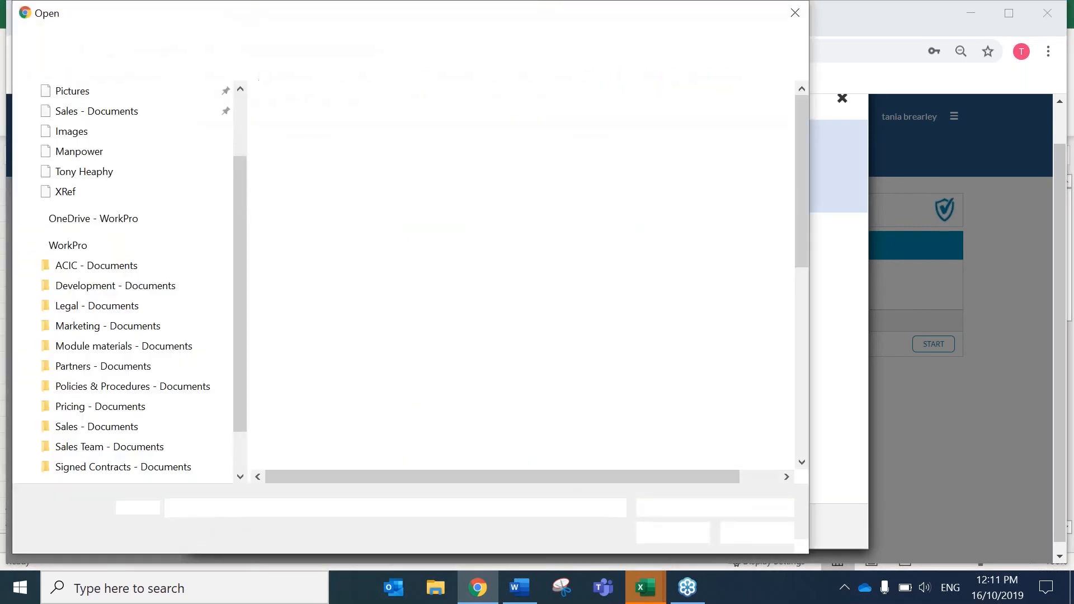
pyautogui.click(310, 424)
pyautogui.click(683, 532)
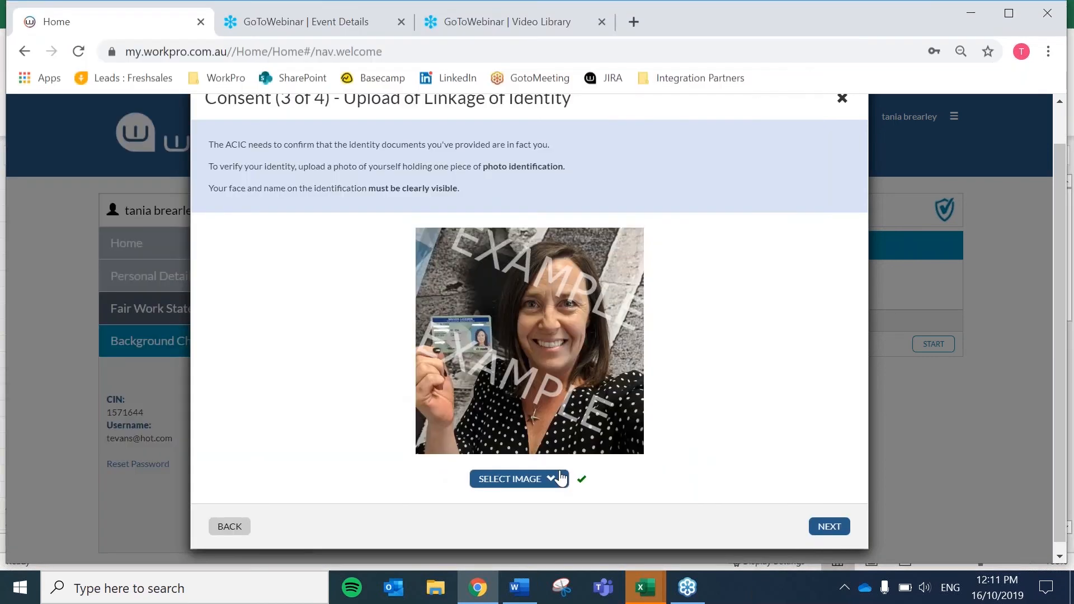
pyautogui.click(830, 528)
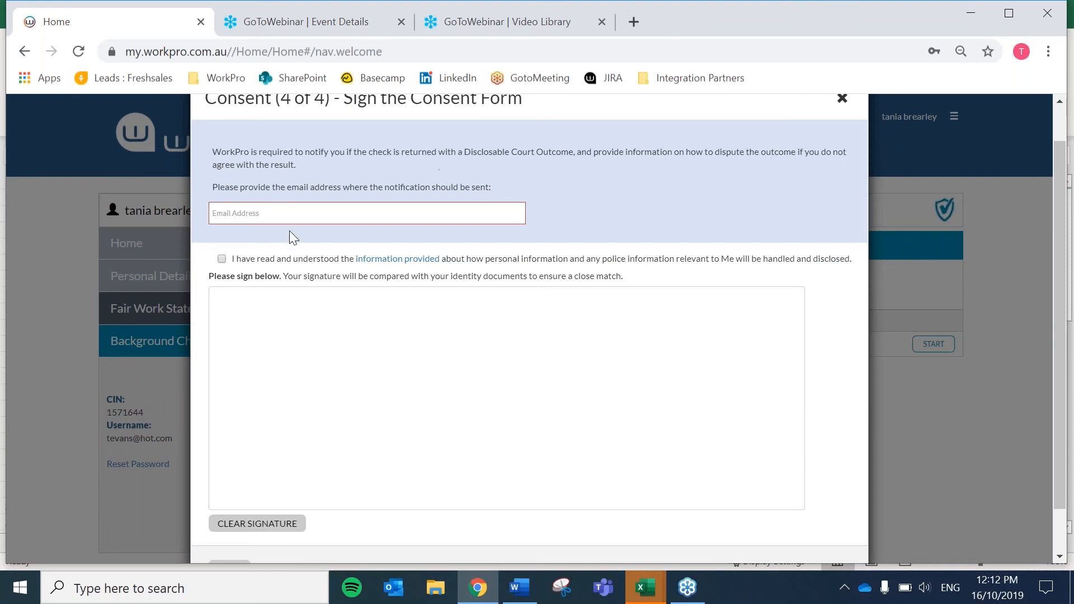
# - Enter the candidate's notification e-mail address
pyautogui.click(251, 214)
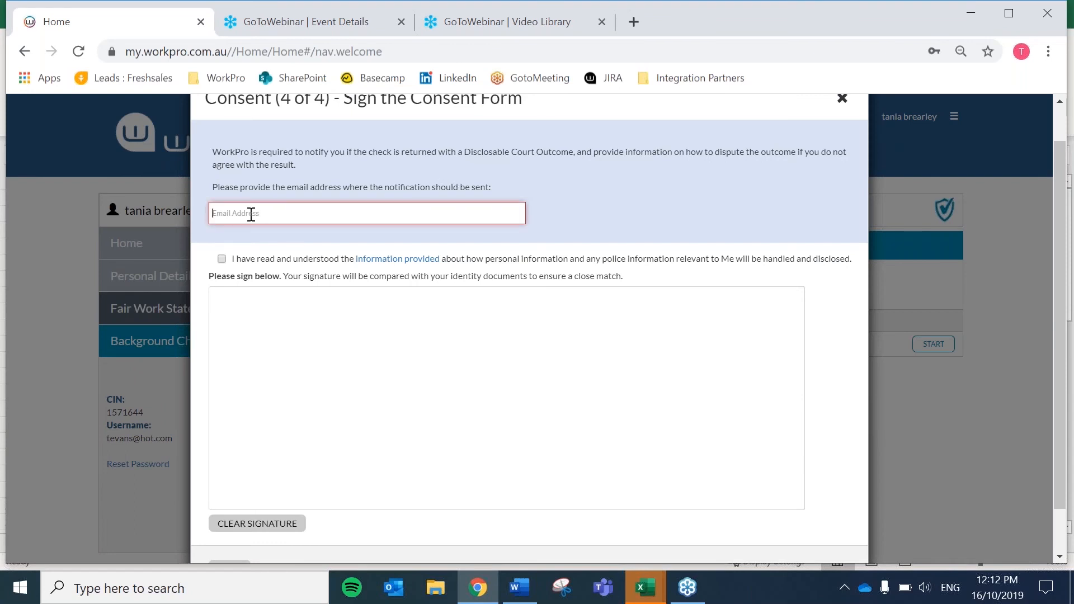
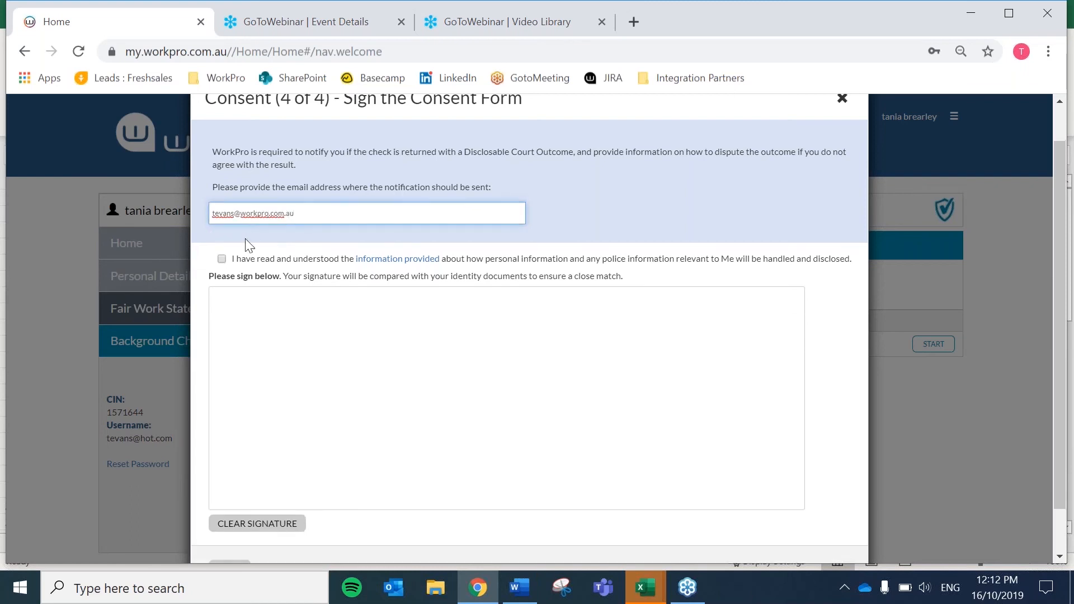
# - Tick the consent acknowledgement, draw a signature, and submit the police check
pyautogui.click(222, 259)
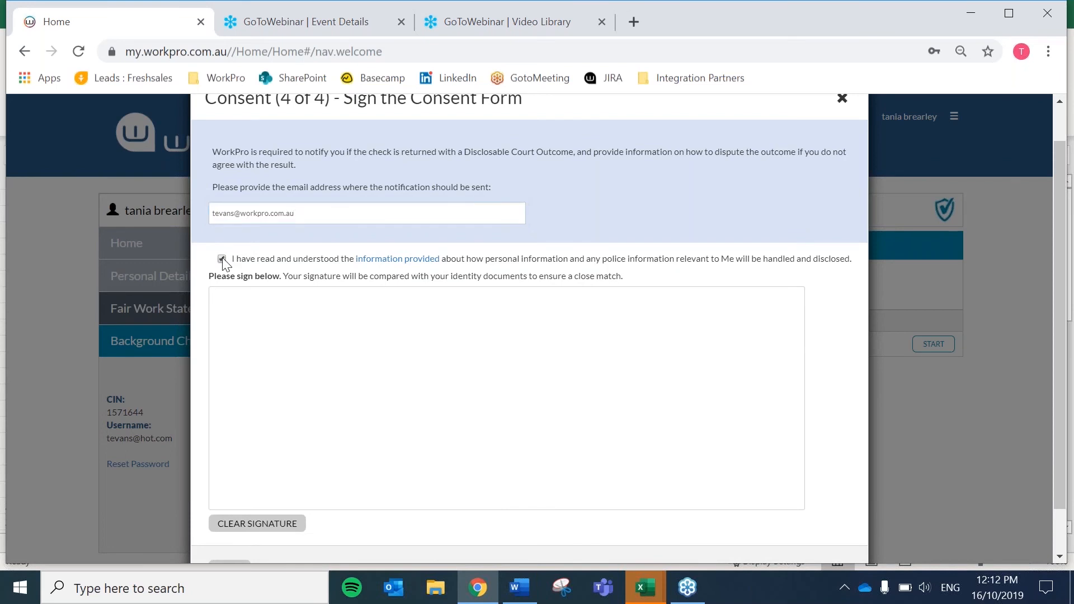
pyautogui.moveTo(354, 341); pyautogui.dragTo(345, 460)
pyautogui.moveTo(281, 369); pyautogui.dragTo(487, 317)
pyautogui.moveTo(522, 367)
pyautogui.mouseDown()
pyautogui.moveTo(412, 440)
pyautogui.moveTo(571, 448)
pyautogui.moveTo(673, 371)
pyautogui.moveTo(656, 445)
pyautogui.mouseUp()
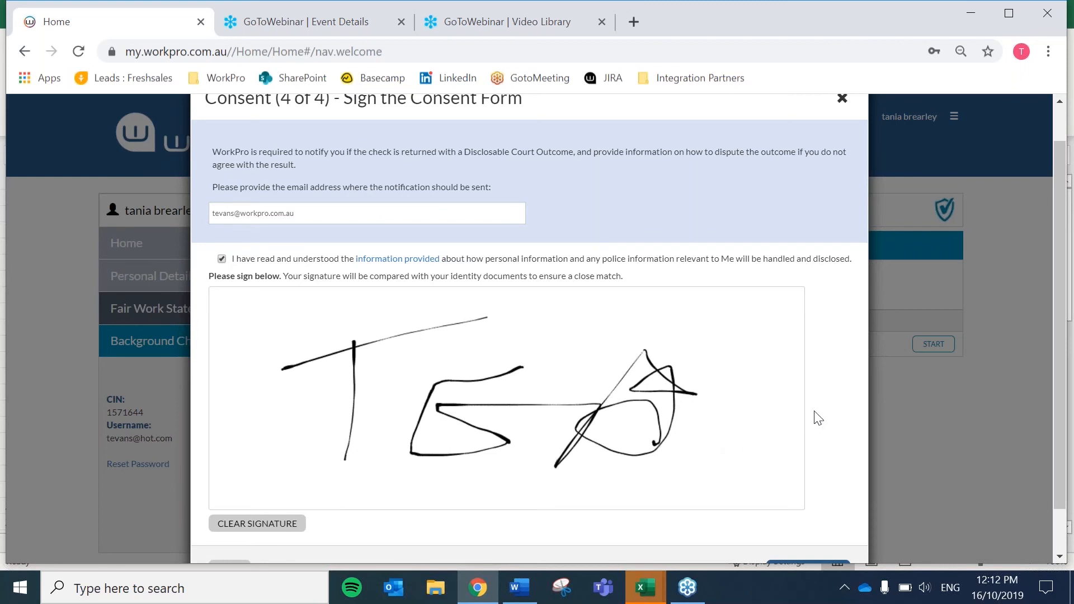
pyautogui.scroll(-1, 818, 418)
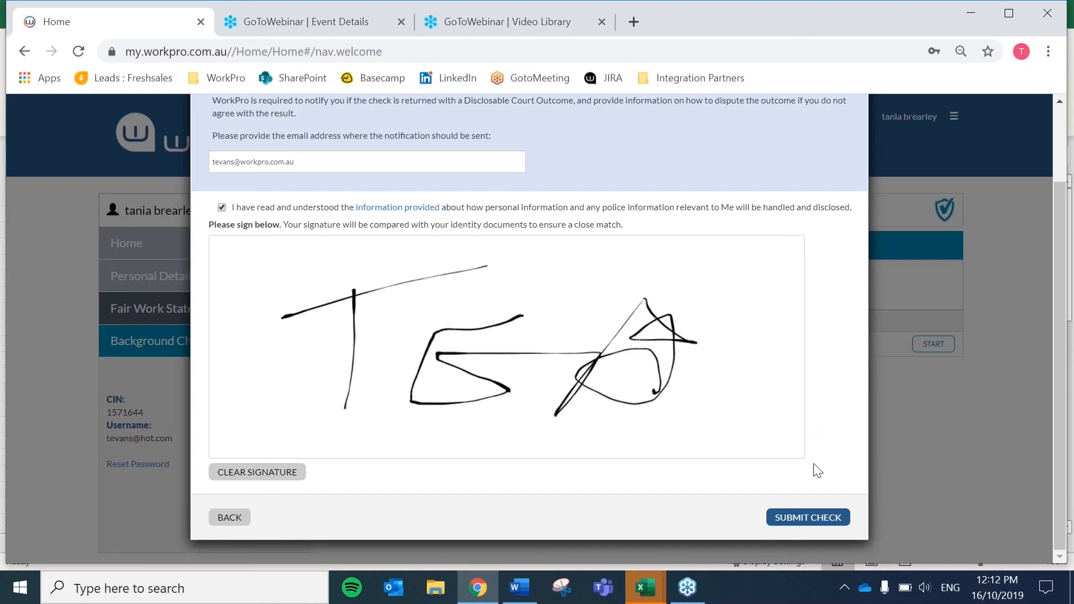
pyautogui.click(803, 517)
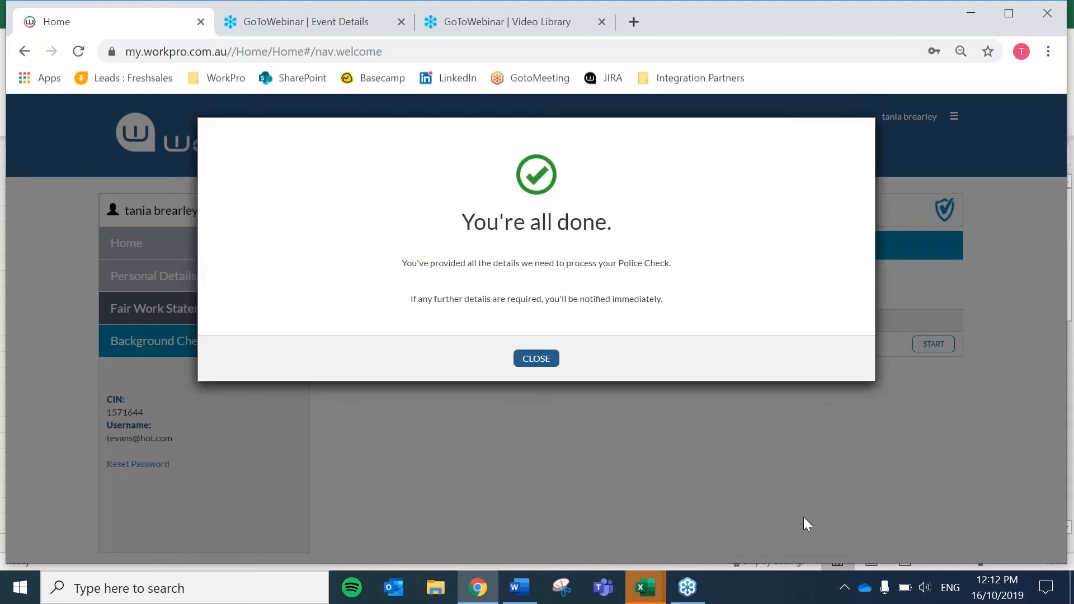
# - Close the 'You're all done' message and log out from the account menu
pyautogui.click(527, 356)
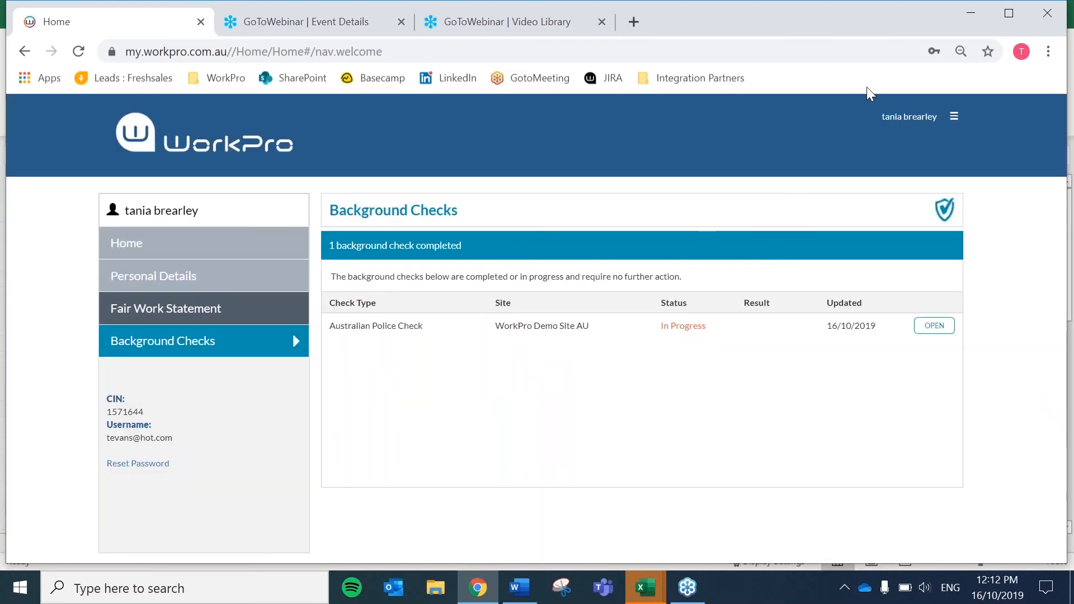
pyautogui.click(956, 119)
pyautogui.click(906, 306)
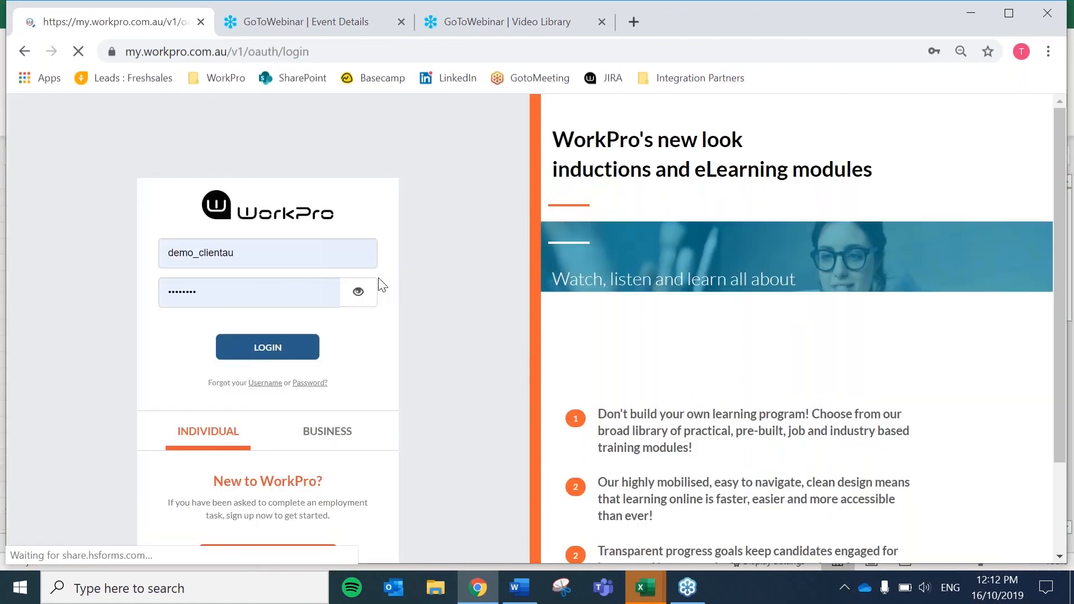
# - Log in with the client account credentials to reach the All Results dashboard
pyautogui.click(289, 356)
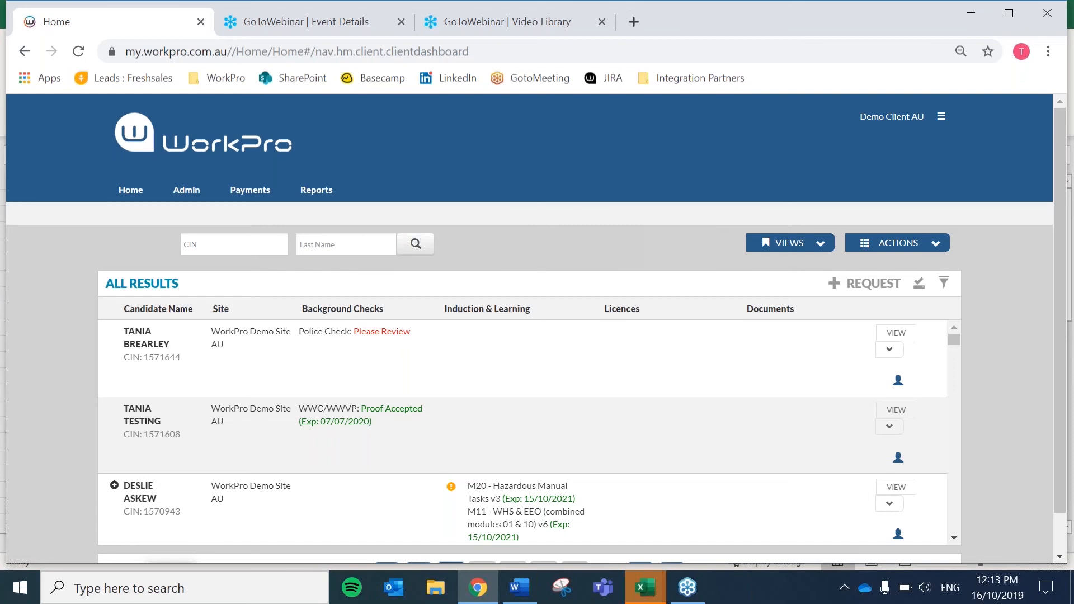
# - Open the police check awaiting review, submit it after reading, and dismiss the confirmation
pyautogui.click(381, 333)
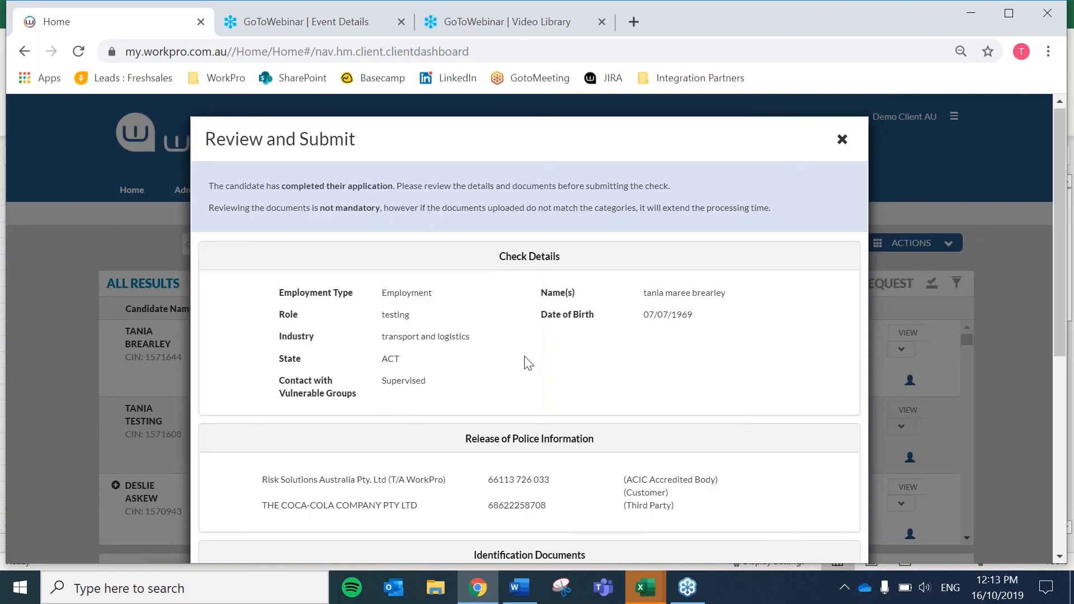
pyautogui.scroll(-5, 528, 363)
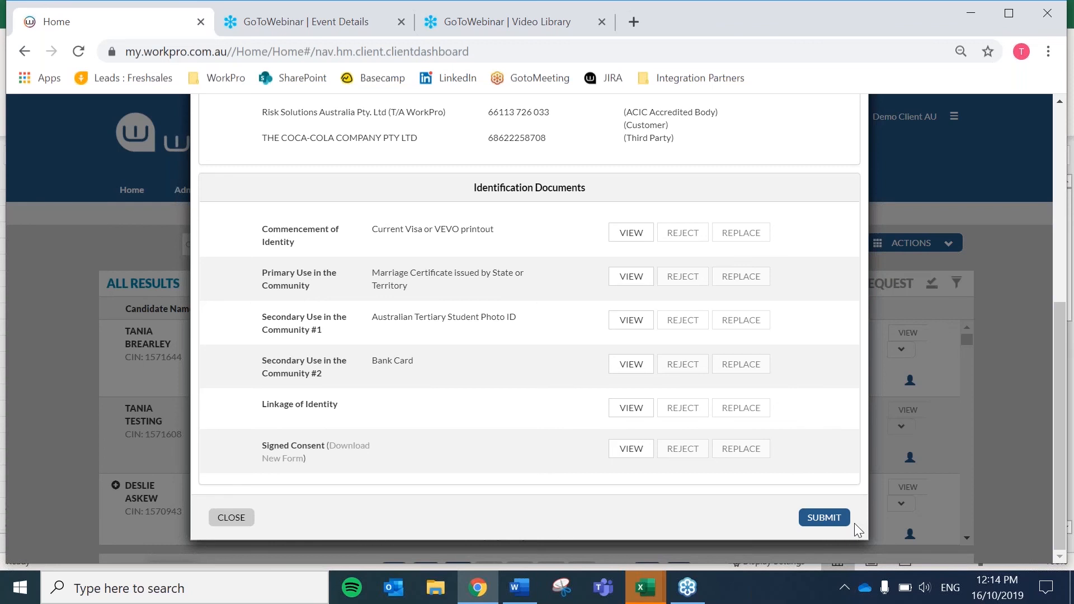
pyautogui.click(833, 521)
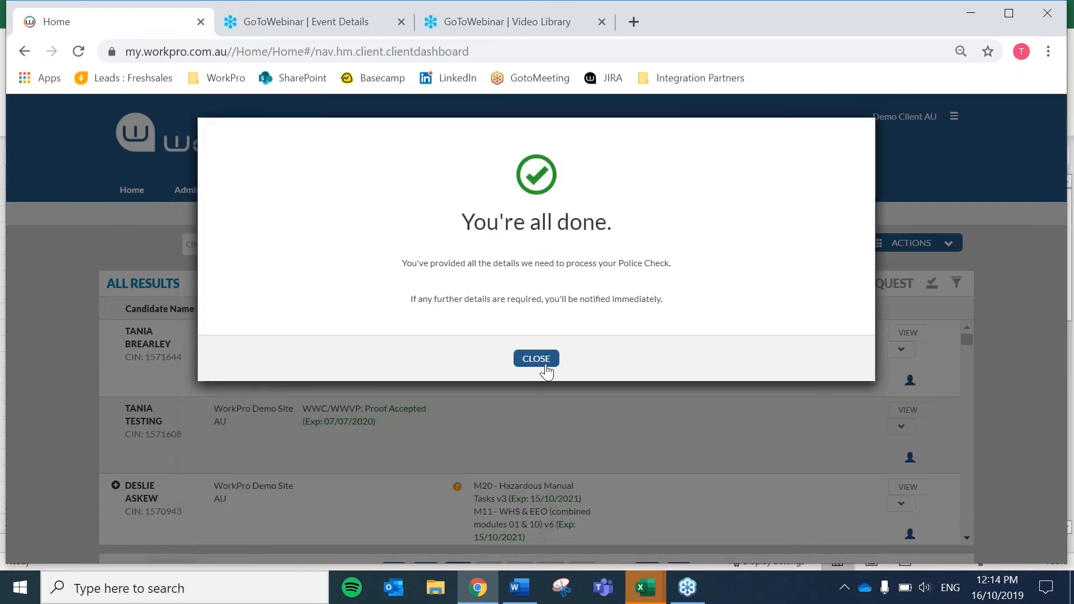
pyautogui.click(539, 361)
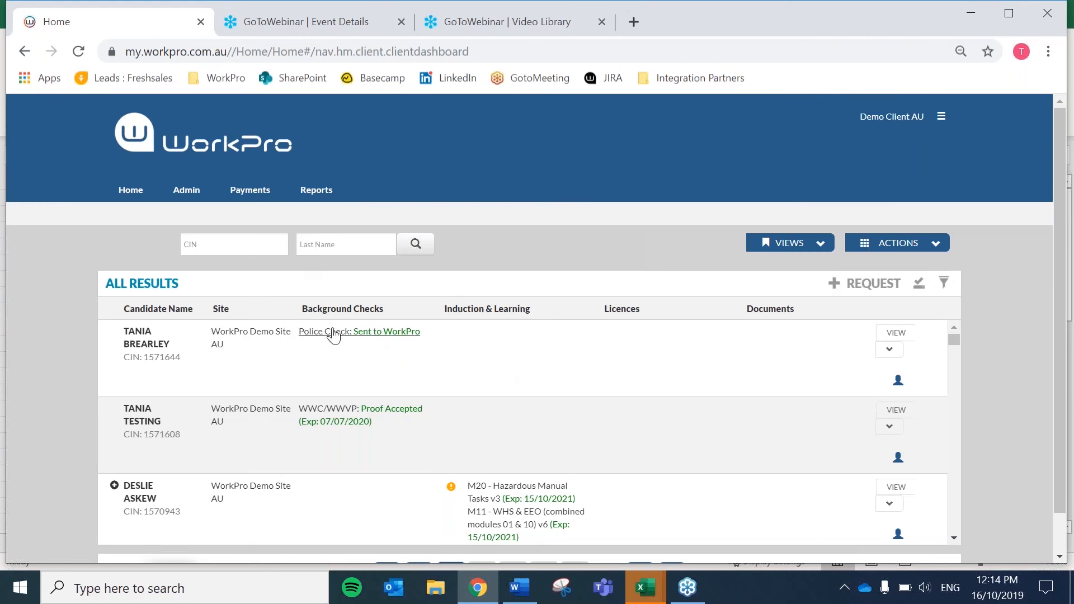
# - Filter All Results to candidates with a Police Check under Background Checks
pyautogui.click(945, 284)
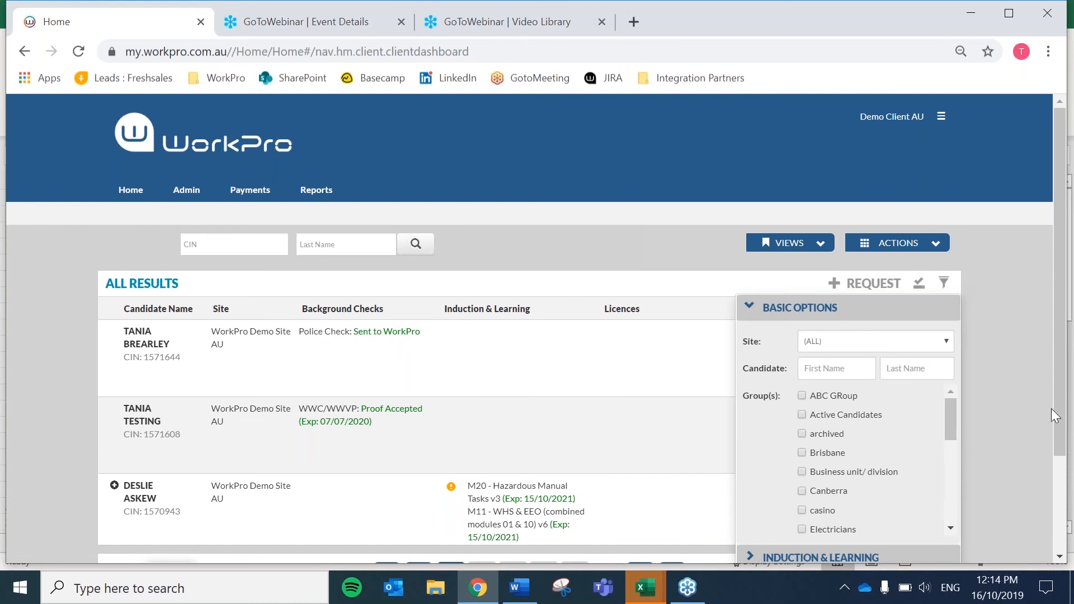
pyautogui.scroll(-2, 1066, 414)
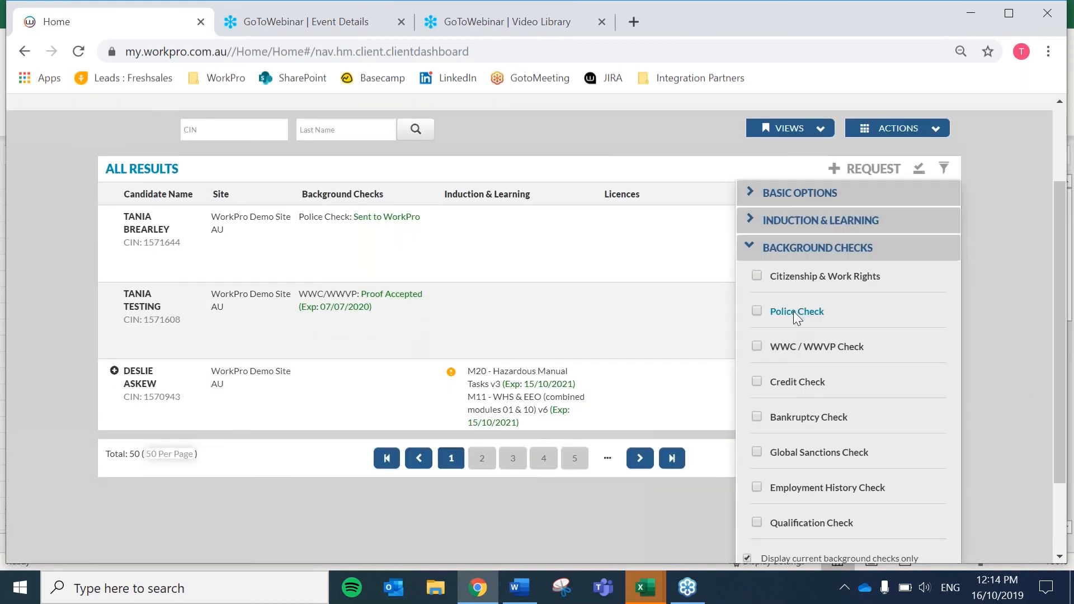
pyautogui.click(793, 311)
pyautogui.scroll(-4, 994, 432)
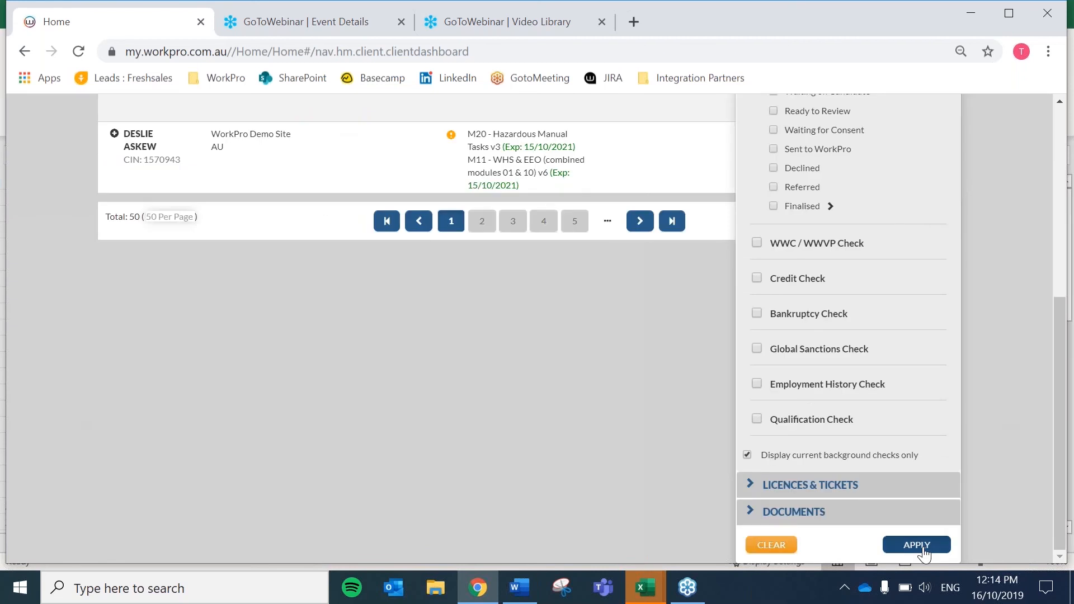
pyautogui.click(921, 547)
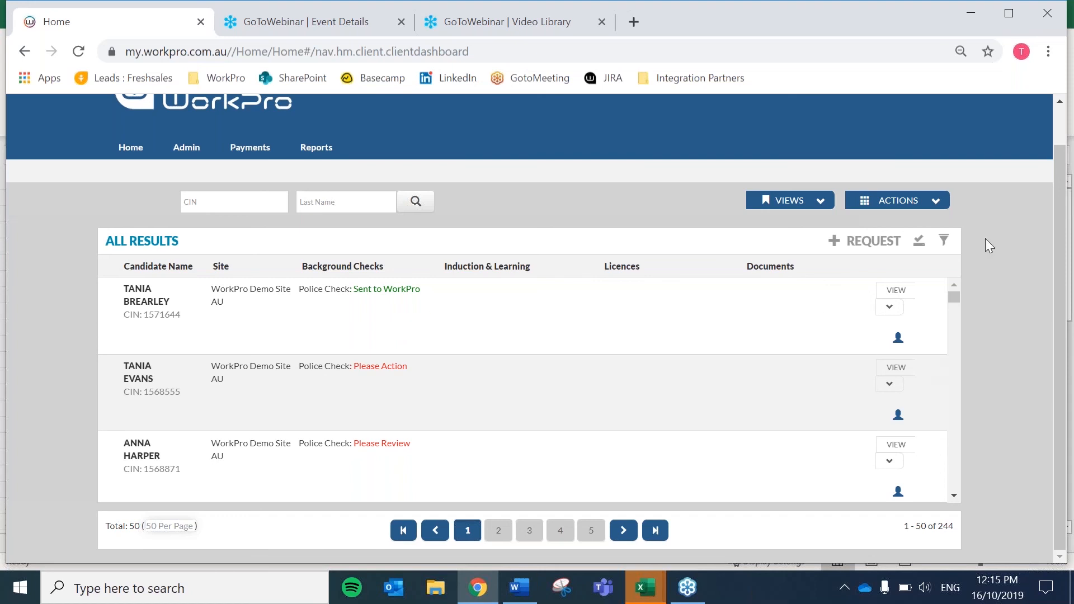
# - Add the Finalised police check status to the filter, leaving three NDCO/DCO candidates
pyautogui.click(944, 242)
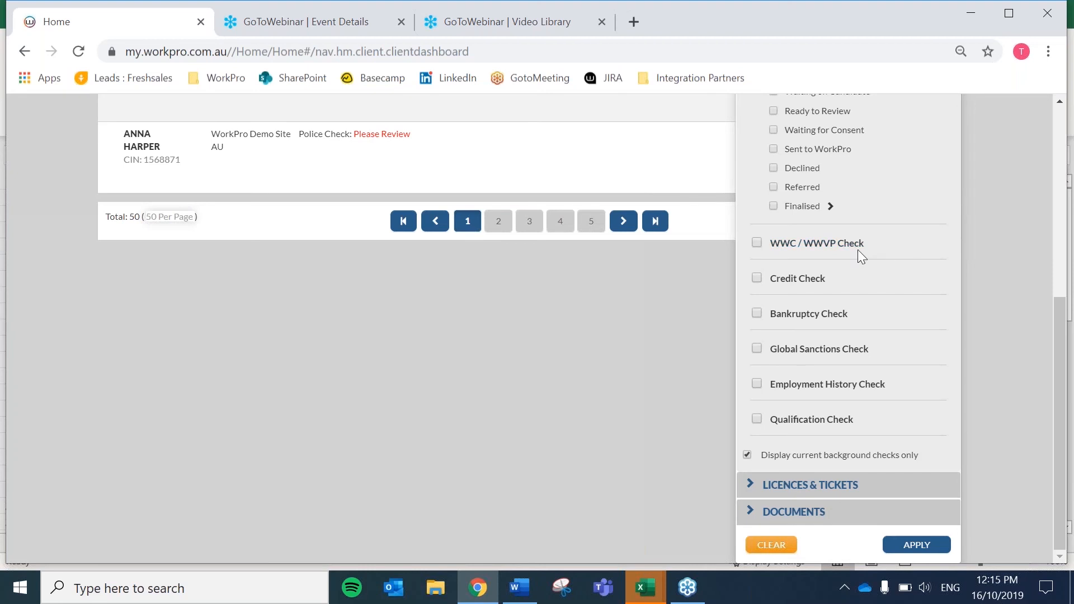
pyautogui.scroll(1, 777, 318)
pyautogui.click(801, 289)
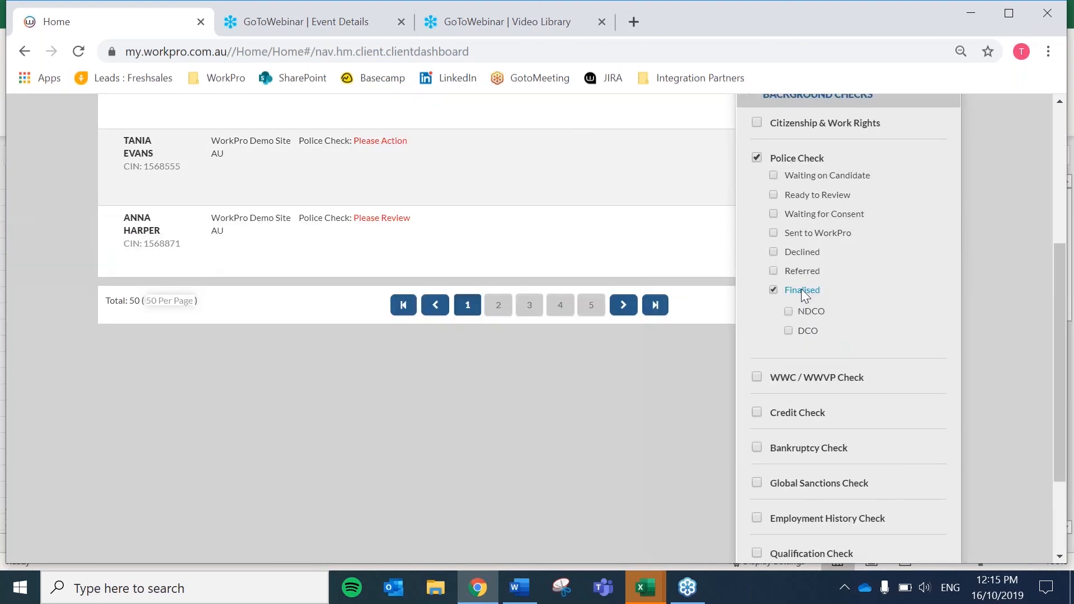
pyautogui.scroll(-3, 980, 471)
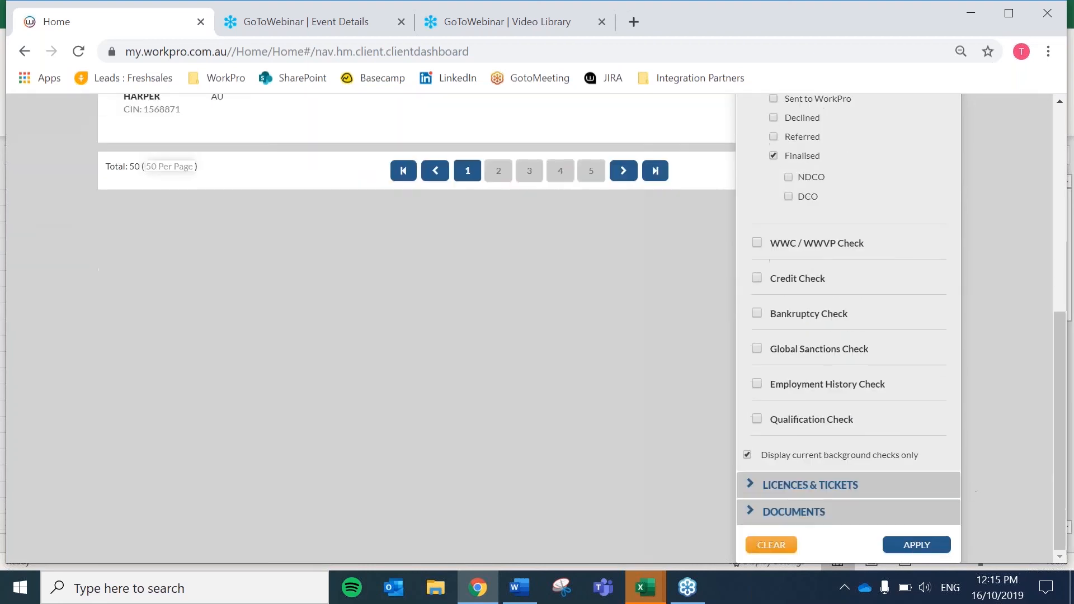
pyautogui.click(917, 545)
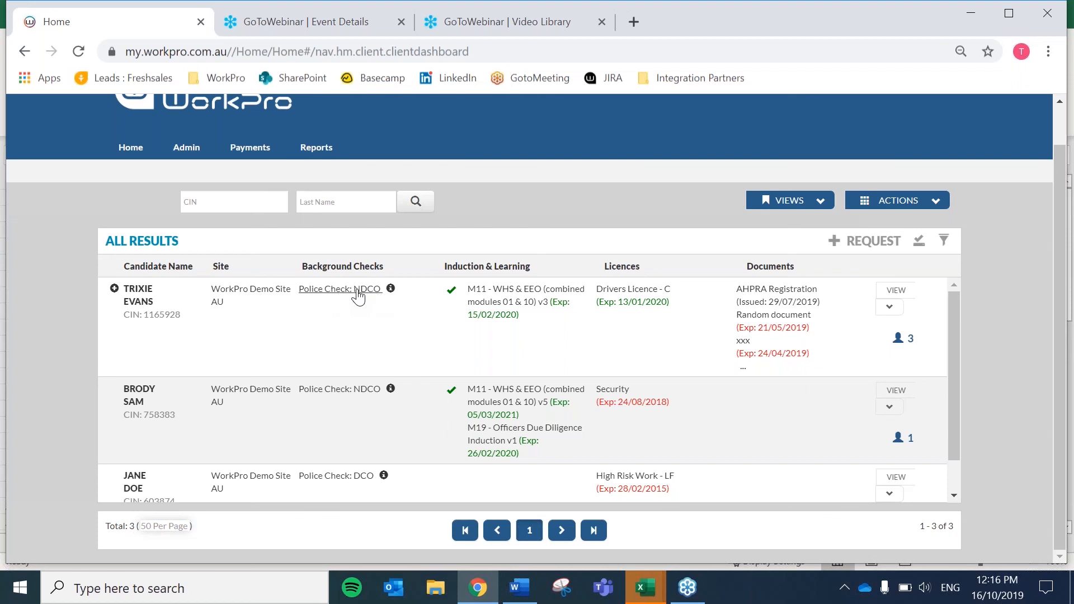
pyautogui.click(357, 291)
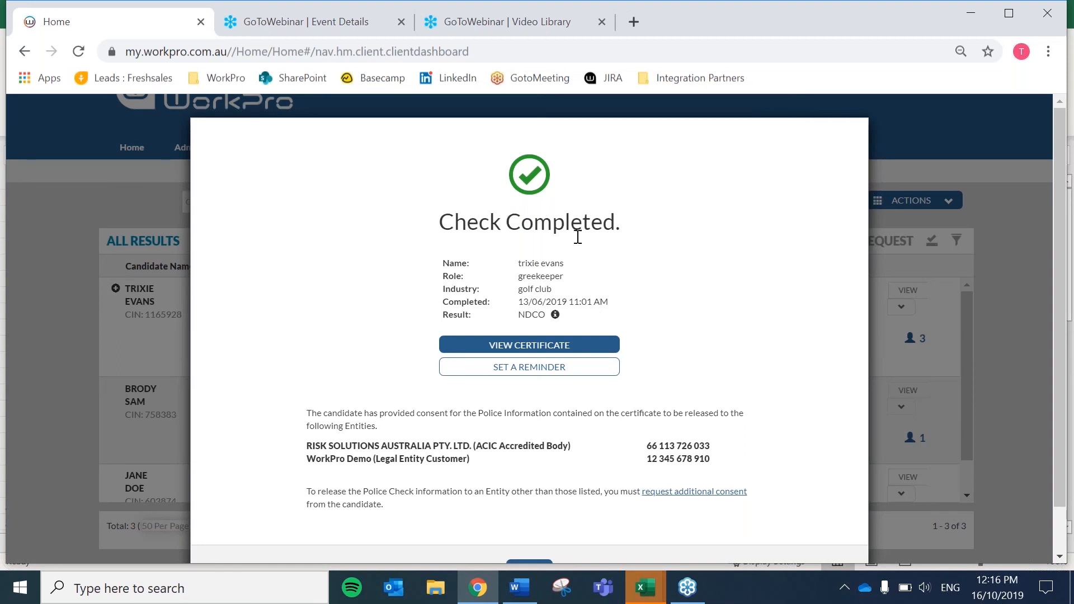
pyautogui.scroll(-2, 724, 451)
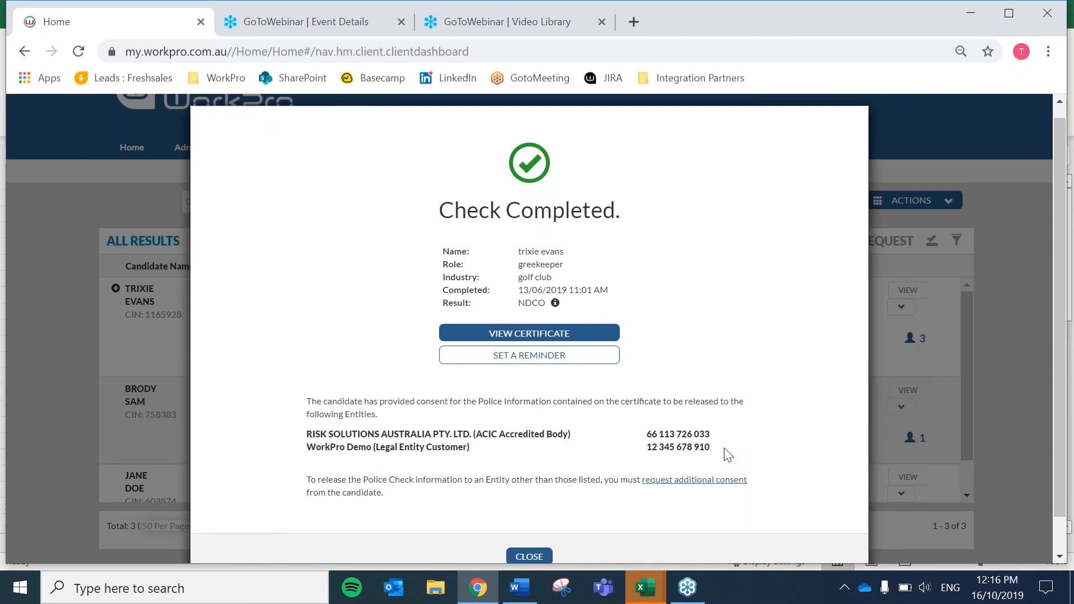
pyautogui.click(517, 520)
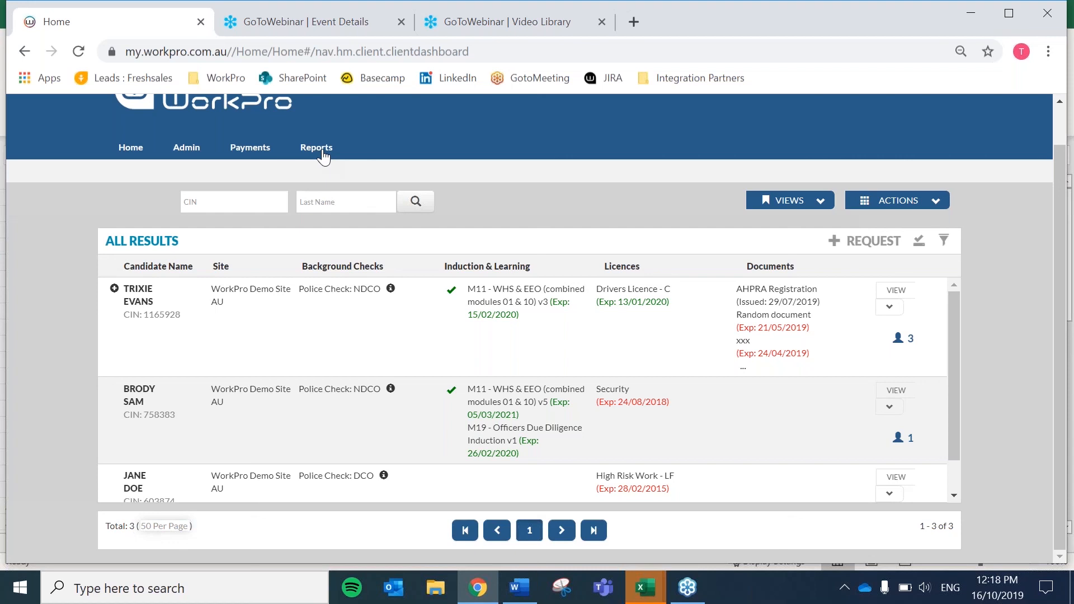
pyautogui.click(1061, 52)
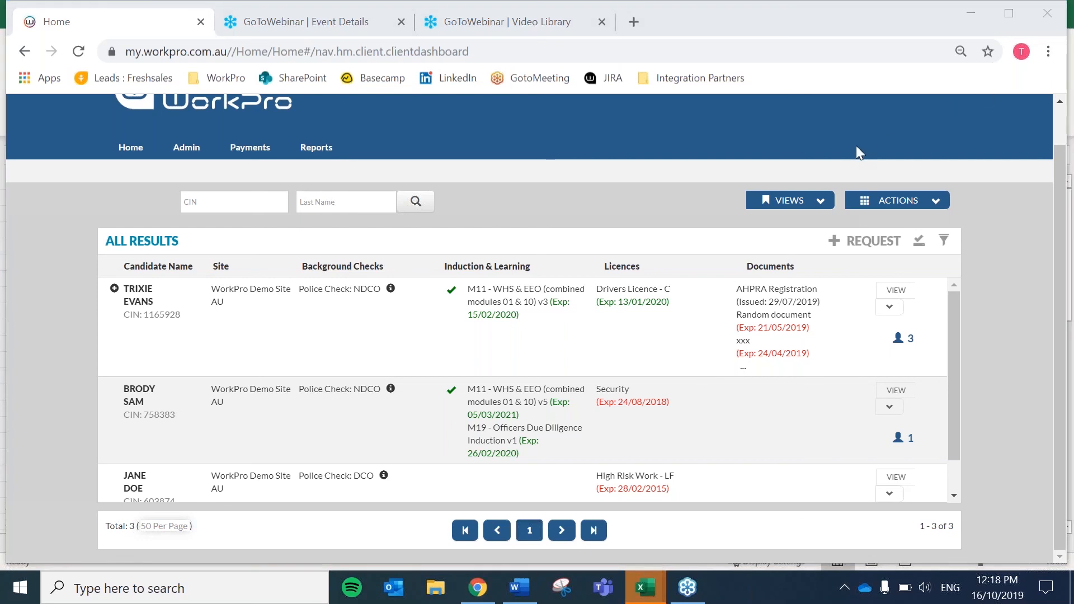